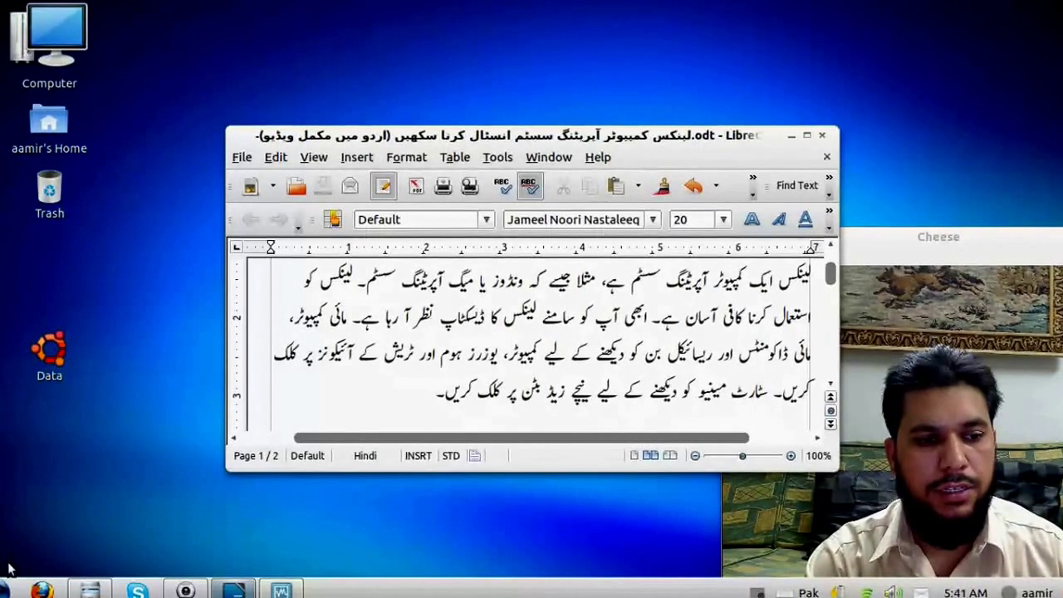
Step: Open the desktop Applications menu to launch Internet Explorer to speedbit.com
{"action": "left_click", "coordinate": [10, 590]}
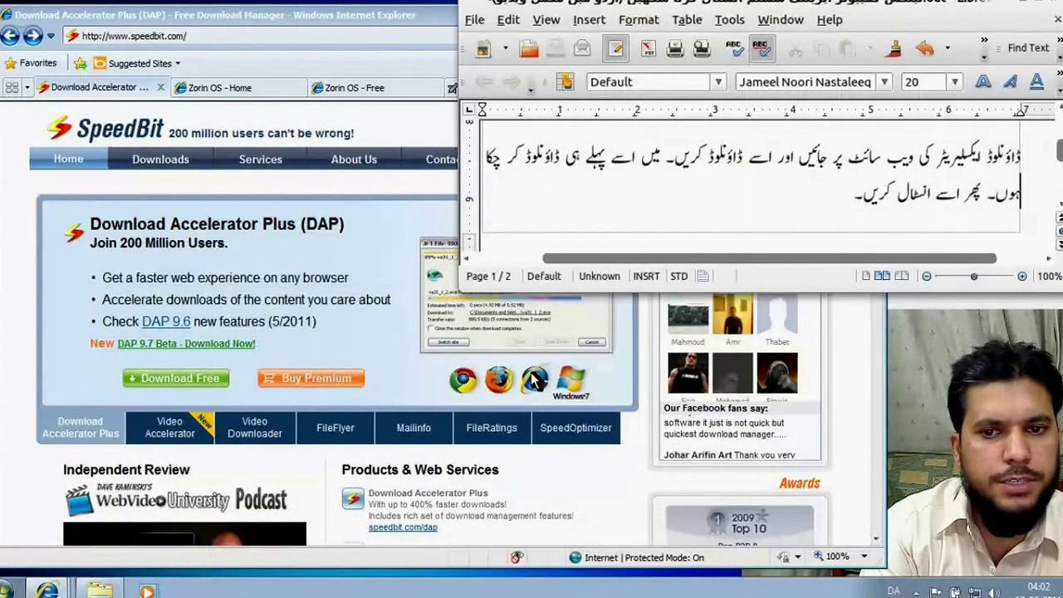
Step: Start the free Download Accelerator Plus download and allow the blocked dap96_brosp.exe file
{"action": "left_click", "coordinate": [157, 13]}
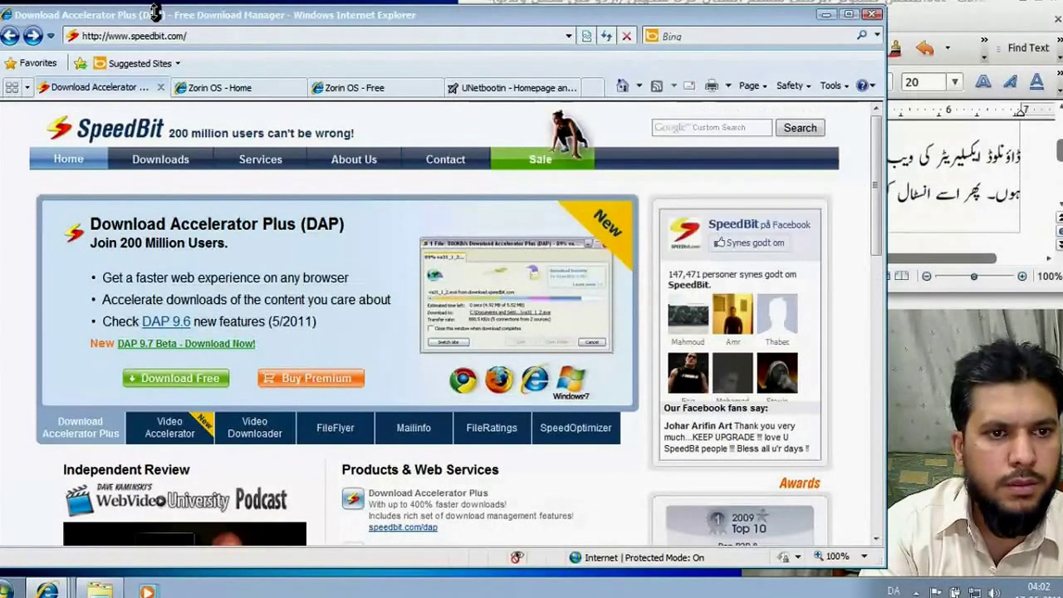
{"action": "left_click", "coordinate": [163, 381]}
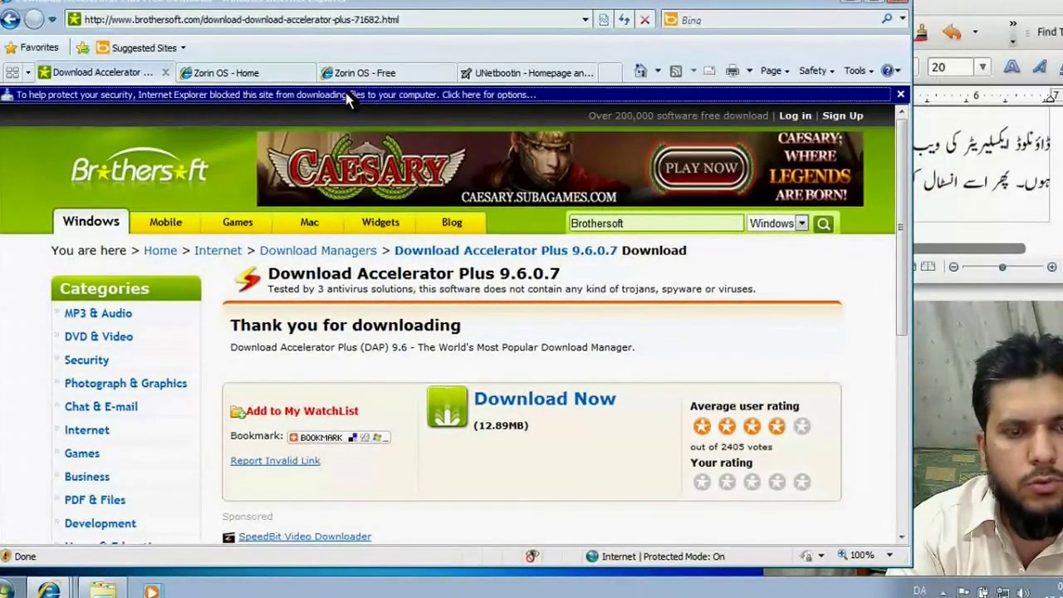
{"action": "left_click", "coordinate": [345, 92]}
{"action": "left_click", "coordinate": [371, 104]}
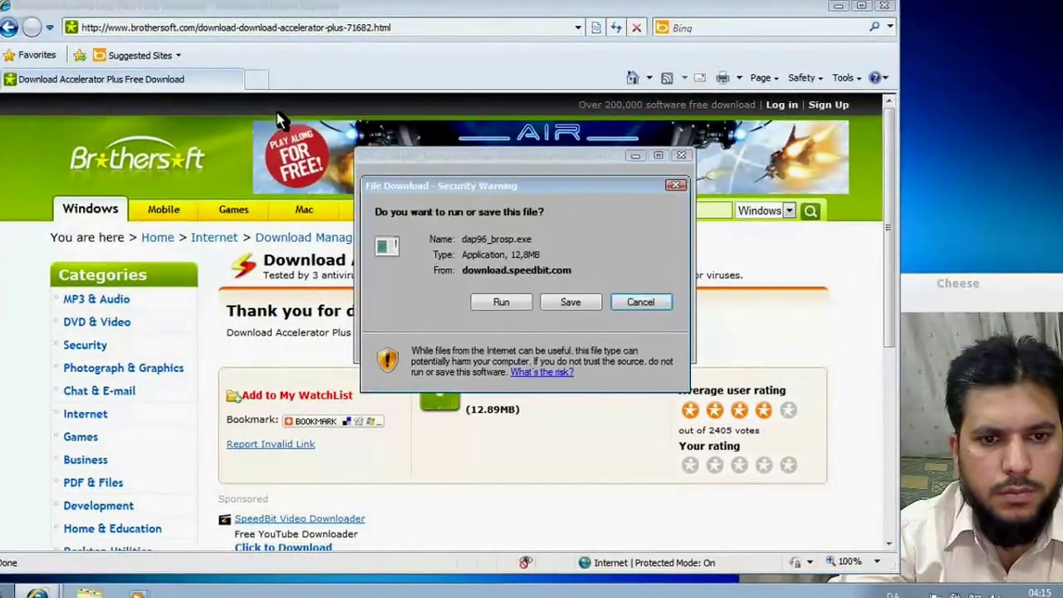
Step: Move the security warning aside, choose Save for dap96_brosp.exe, then cancel the Save As dialog
{"action": "left_click_drag", "start_coordinate": [508, 190], "coordinate": [485, 321]}
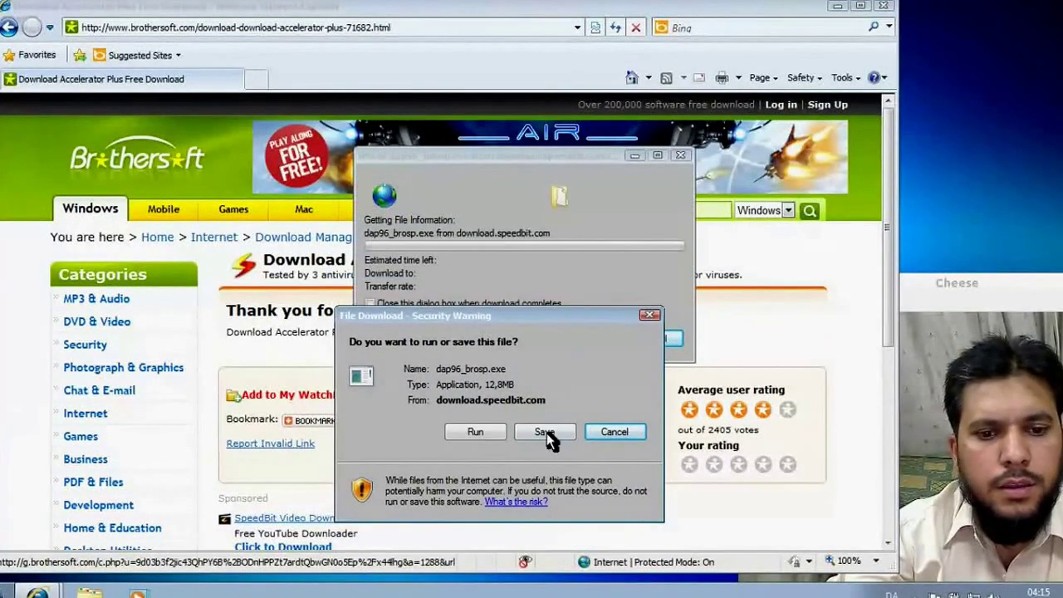
{"action": "left_click", "coordinate": [547, 432]}
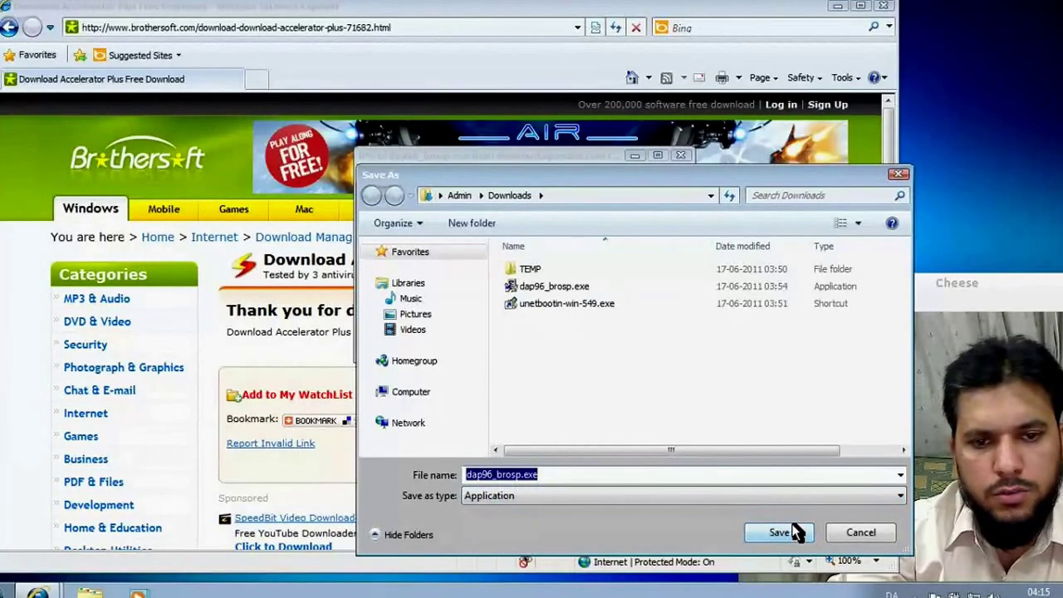
{"action": "left_click", "coordinate": [857, 531]}
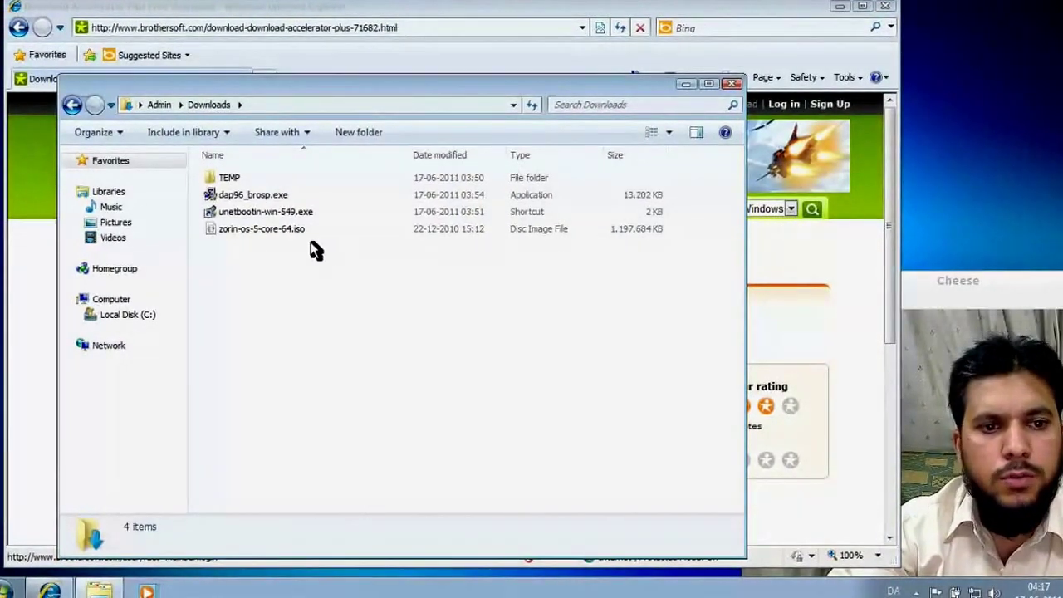
Step: Run dap96_brosp.exe from Downloads and approve the User Account Control prompt
{"action": "double_click", "coordinate": [256, 197]}
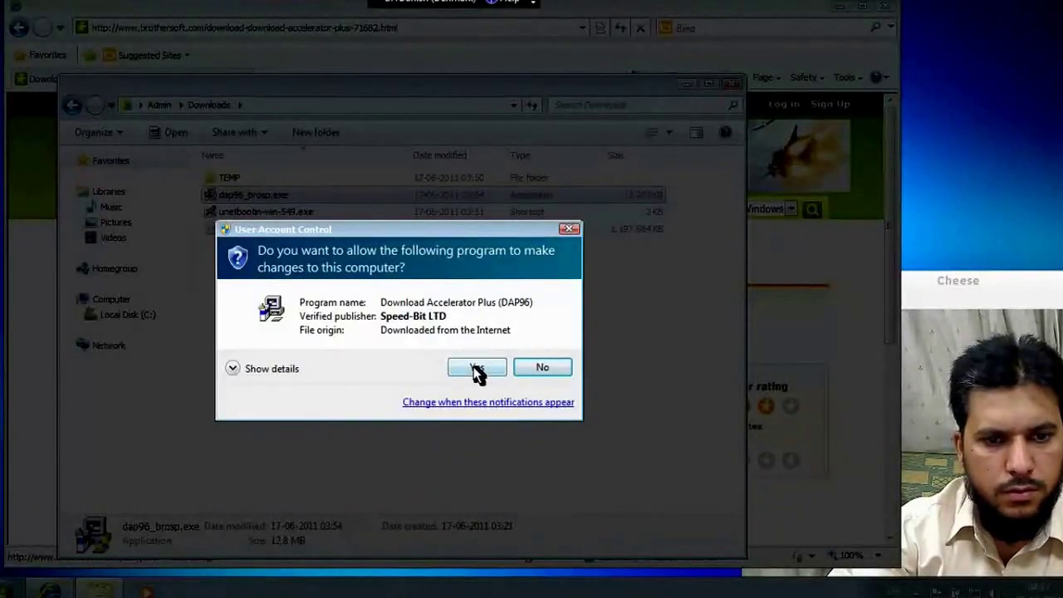
{"action": "left_click", "coordinate": [476, 369]}
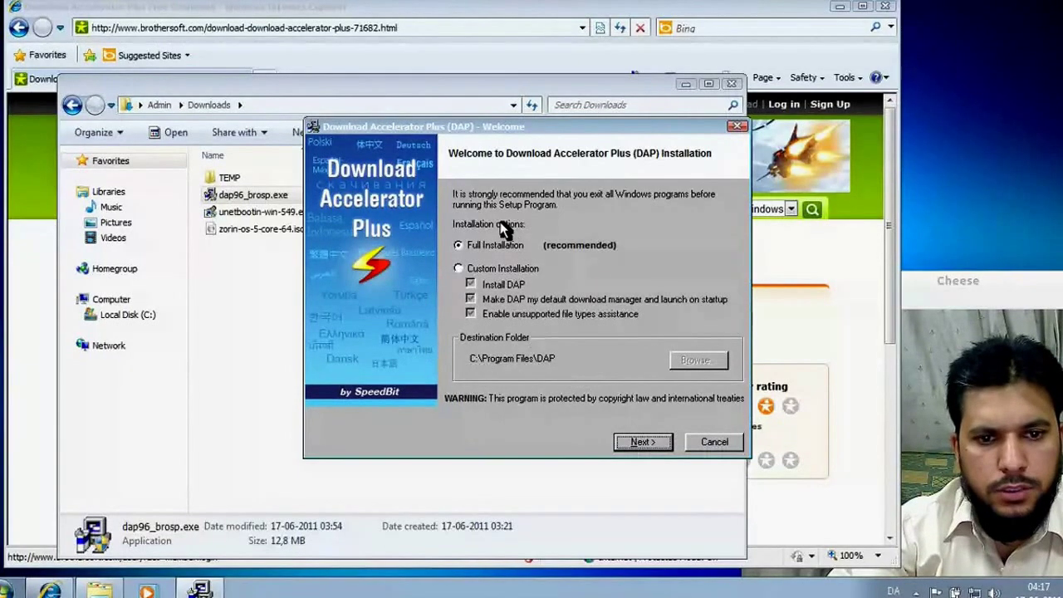
Step: Accept the DAP licence, decline the Video Downloader add-on, and install in English (United States)
{"action": "left_click", "coordinate": [638, 444]}
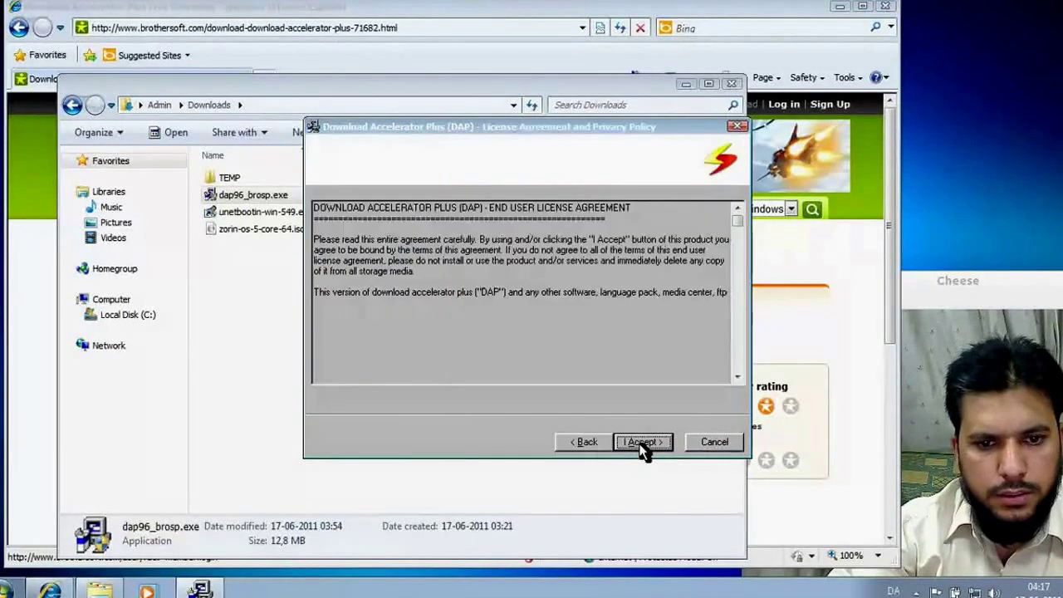
{"action": "left_click", "coordinate": [644, 447]}
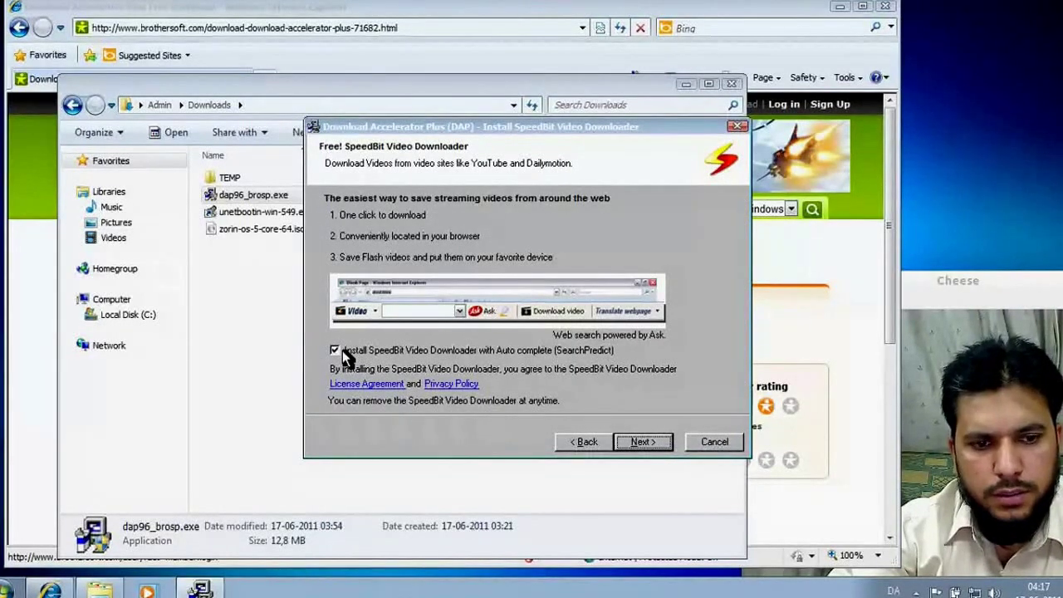
{"action": "left_click", "coordinate": [343, 351]}
{"action": "left_click", "coordinate": [644, 446]}
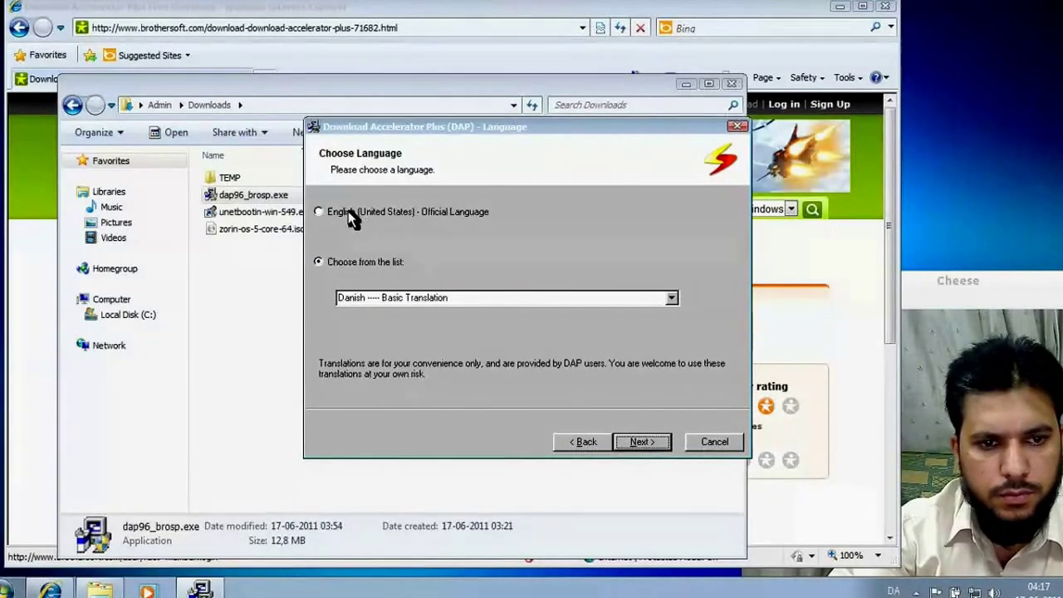
{"action": "left_click", "coordinate": [351, 214]}
{"action": "left_click", "coordinate": [642, 442]}
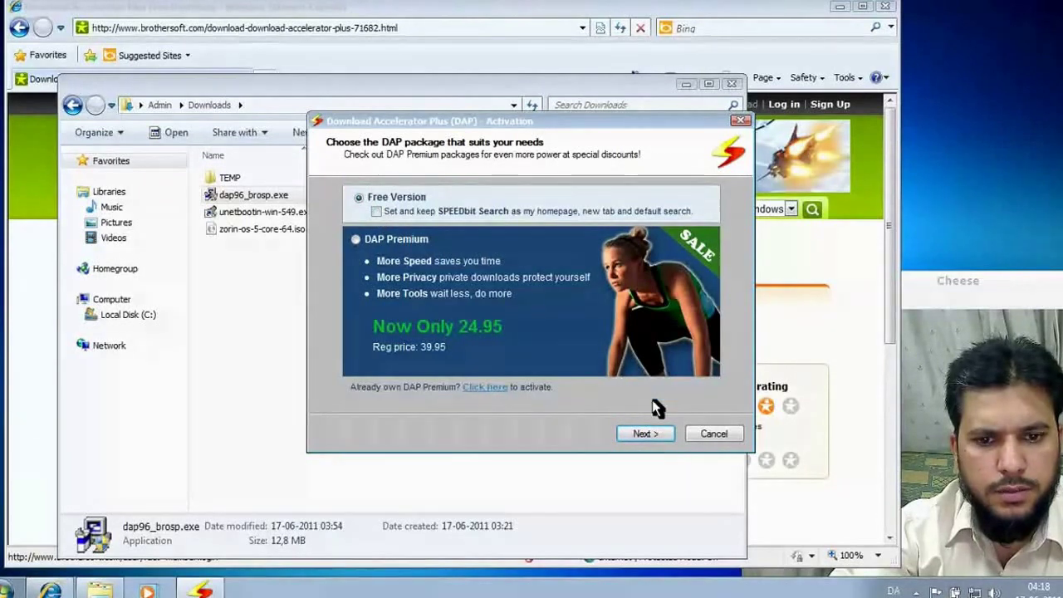
Step: Choose the free version, skip registration, decline the Video Accelerator offer and desktop shortcuts, and finish
{"action": "left_click", "coordinate": [652, 437]}
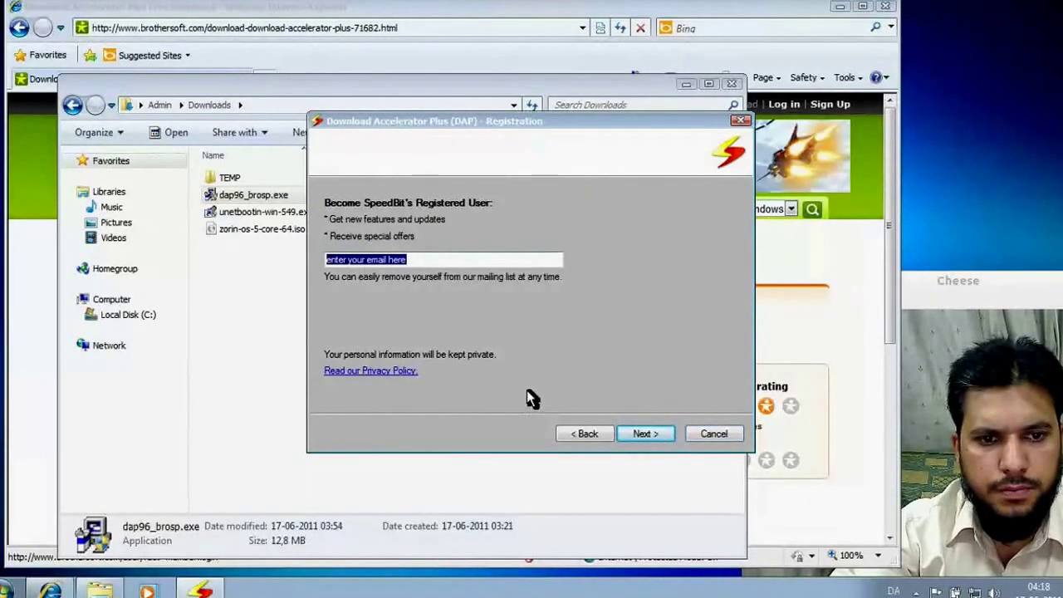
{"action": "left_click", "coordinate": [652, 433]}
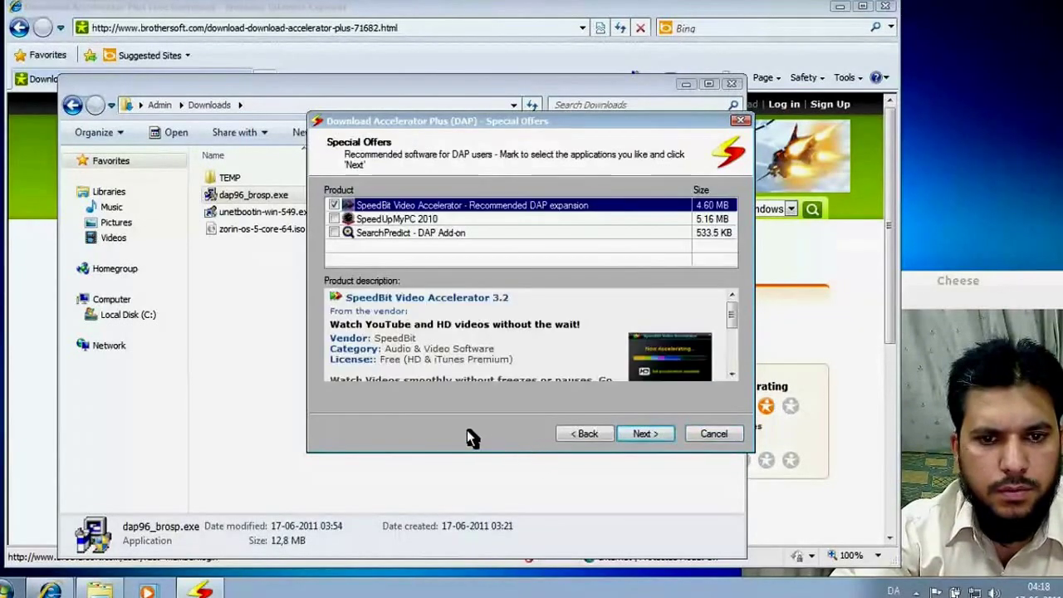
{"action": "left_click", "coordinate": [335, 206]}
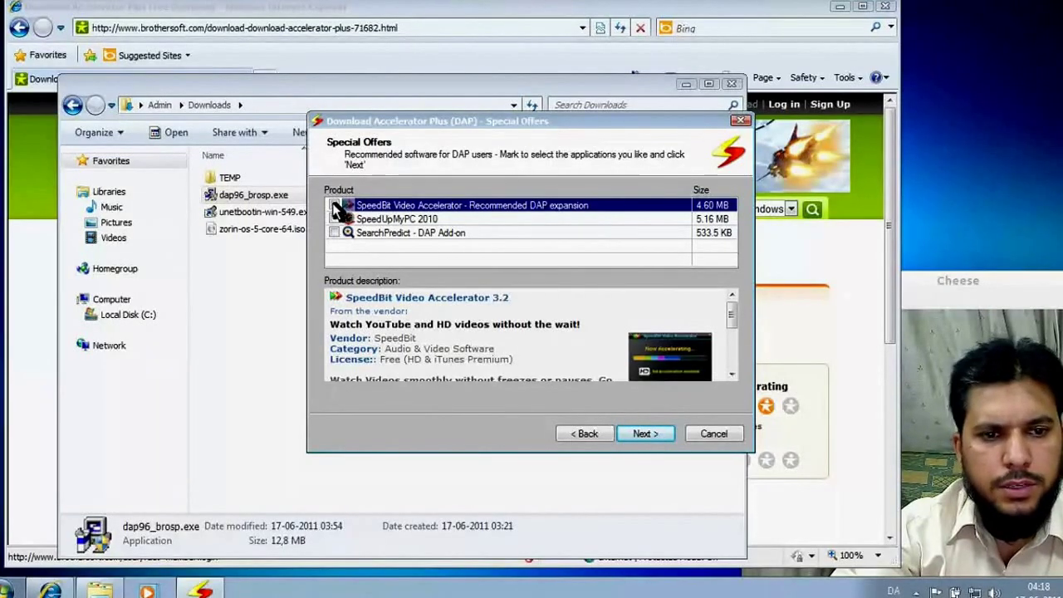
{"action": "left_click", "coordinate": [646, 435]}
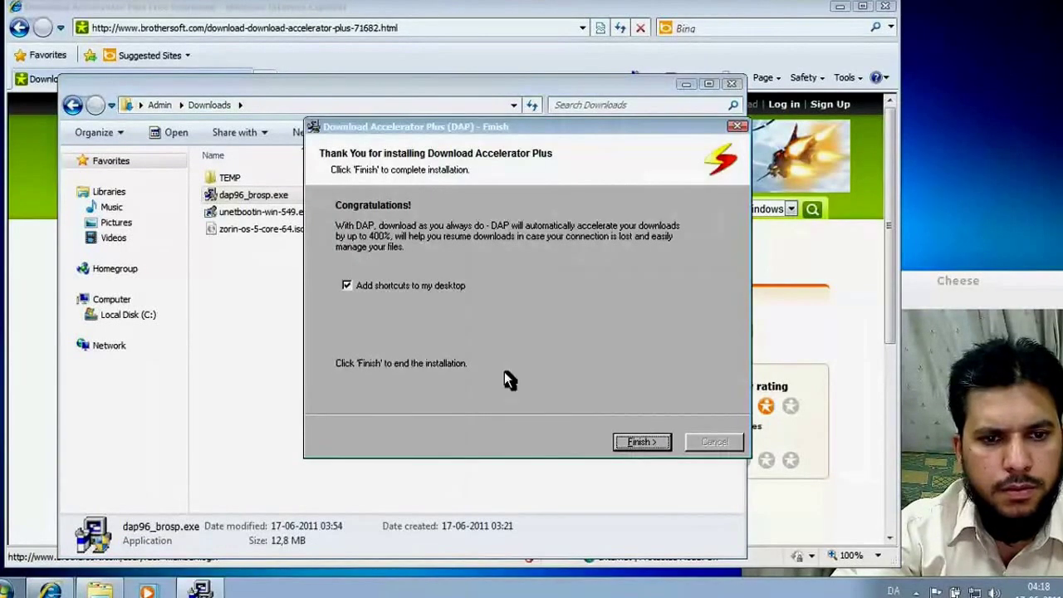
{"action": "left_click", "coordinate": [356, 287]}
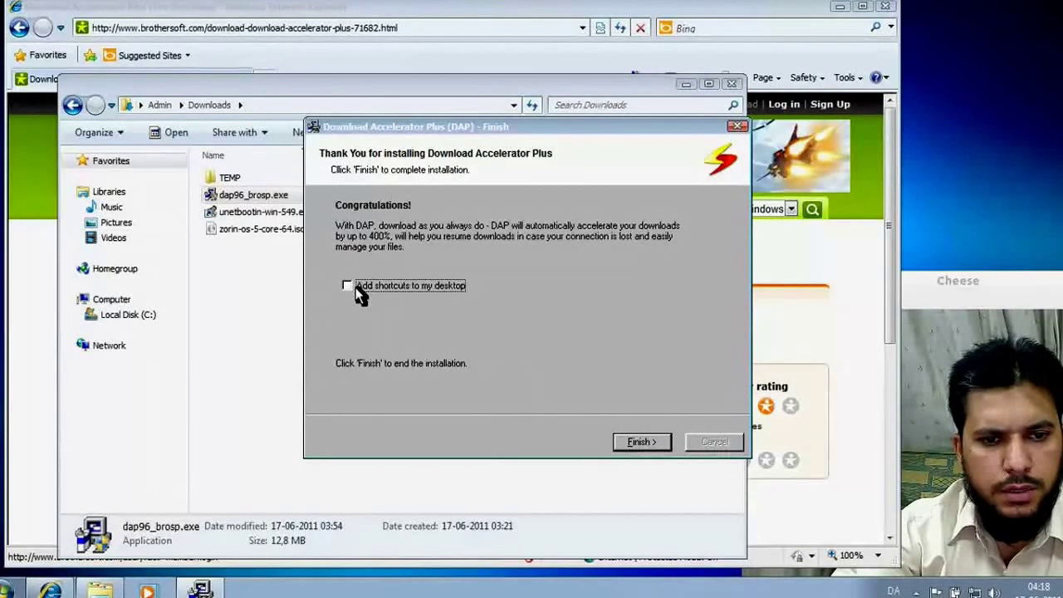
{"action": "left_click", "coordinate": [641, 443]}
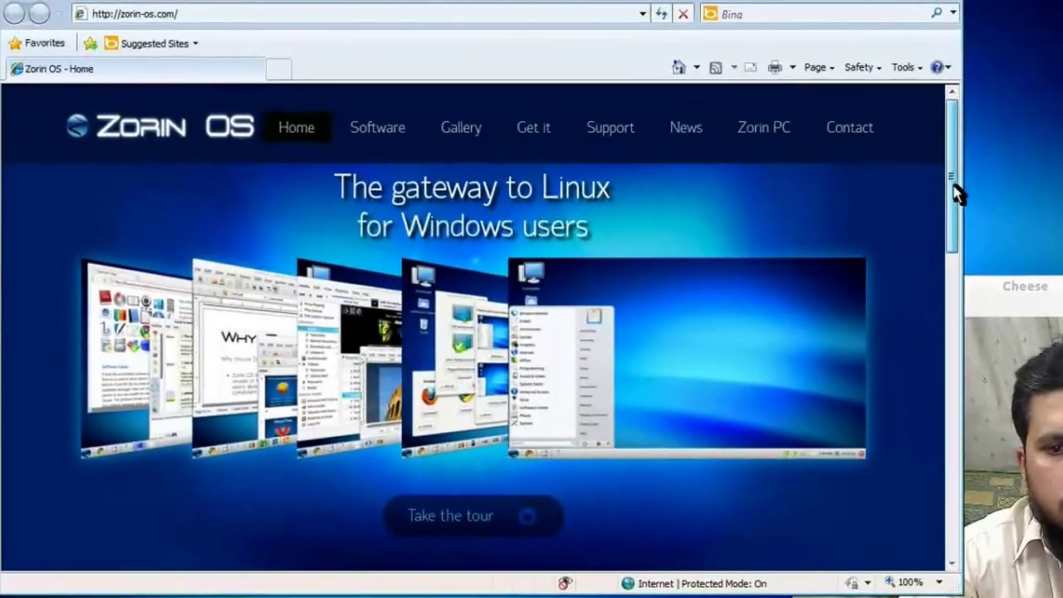
Step: Scroll the zorin-os.com home page and show the Get it menu's Free and Premium options
{"action": "mouse_move", "coordinate": [955, 185]}
{"action": "left_mouse_down"}
{"action": "mouse_move", "coordinate": [967, 339]}
{"action": "mouse_move", "coordinate": [941, 426]}
{"action": "mouse_move", "coordinate": [914, 110]}
{"action": "left_mouse_up"}
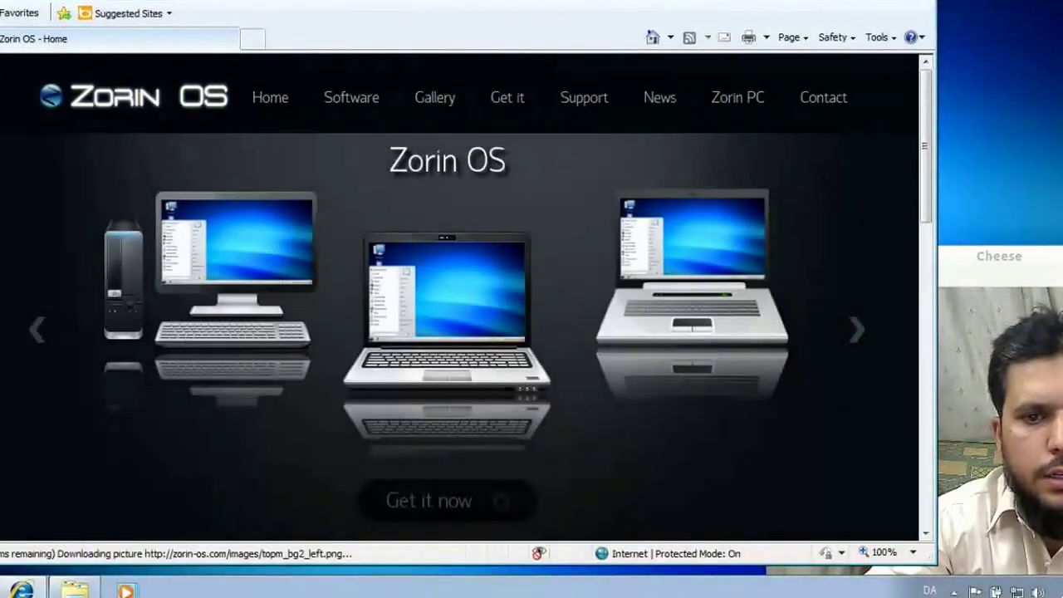
{"action": "mouse_move", "coordinate": [509, 101]}
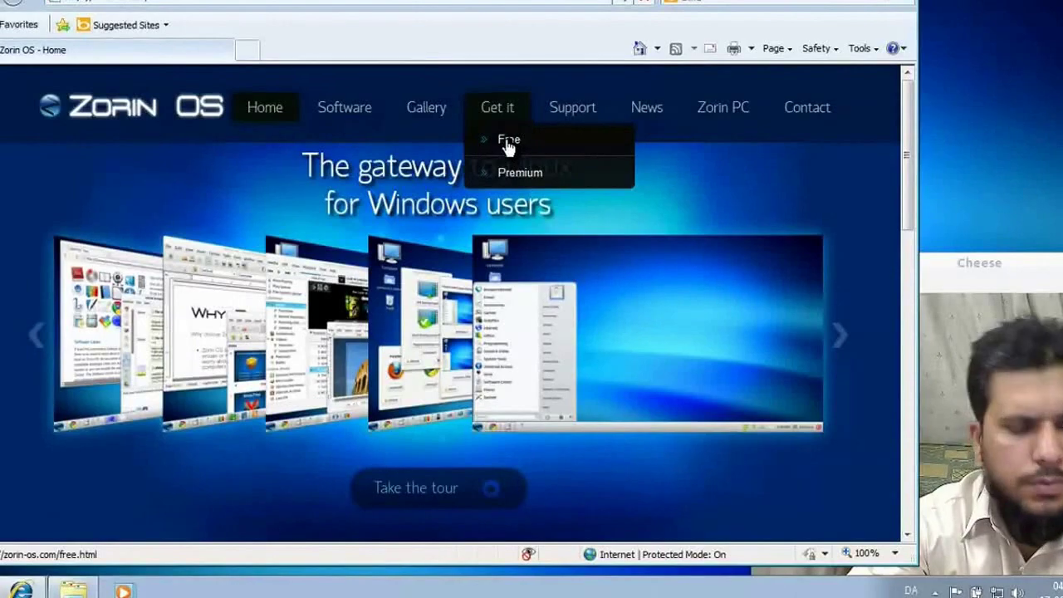
Step: Open the free Zorin OS page, dismiss the translation bar, and download the 64 bit Core ISO
{"action": "left_click", "coordinate": [509, 141]}
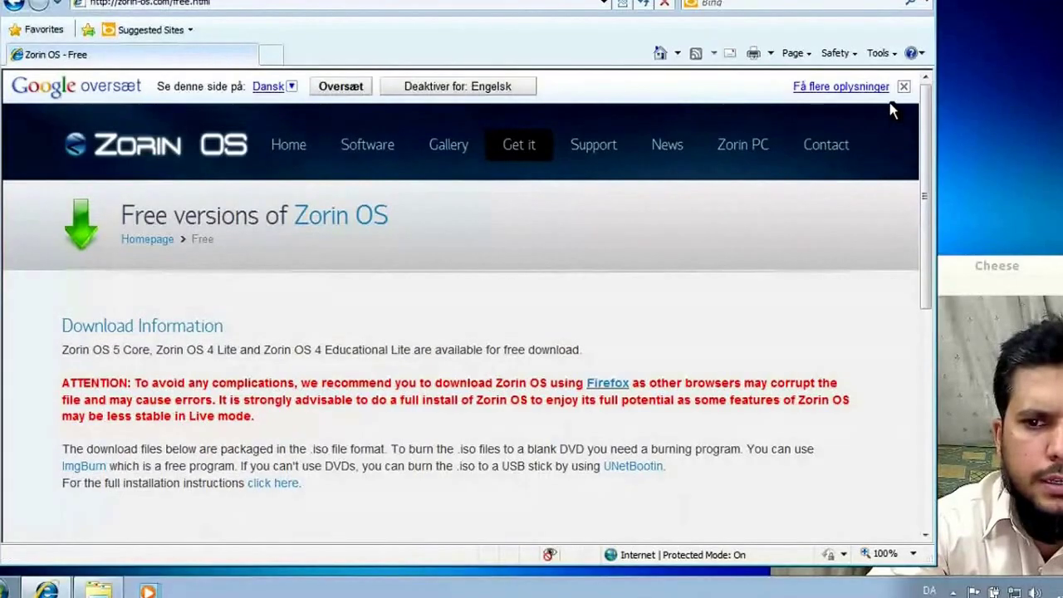
{"action": "left_click", "coordinate": [904, 86]}
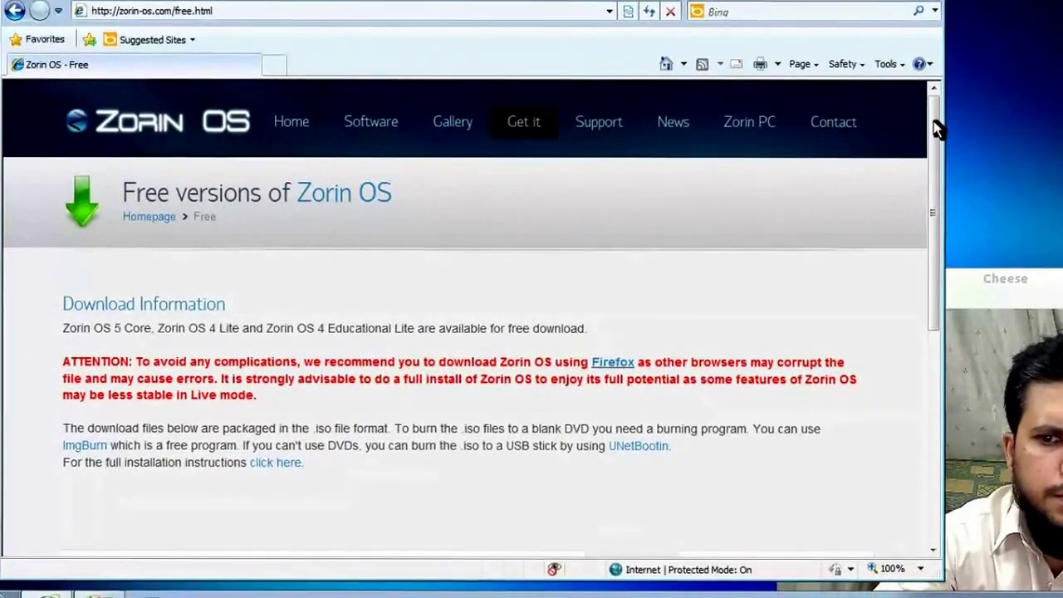
{"action": "mouse_move", "coordinate": [937, 129]}
{"action": "left_mouse_down"}
{"action": "mouse_move", "coordinate": [885, 231]}
{"action": "mouse_move", "coordinate": [878, 213]}
{"action": "left_mouse_up"}
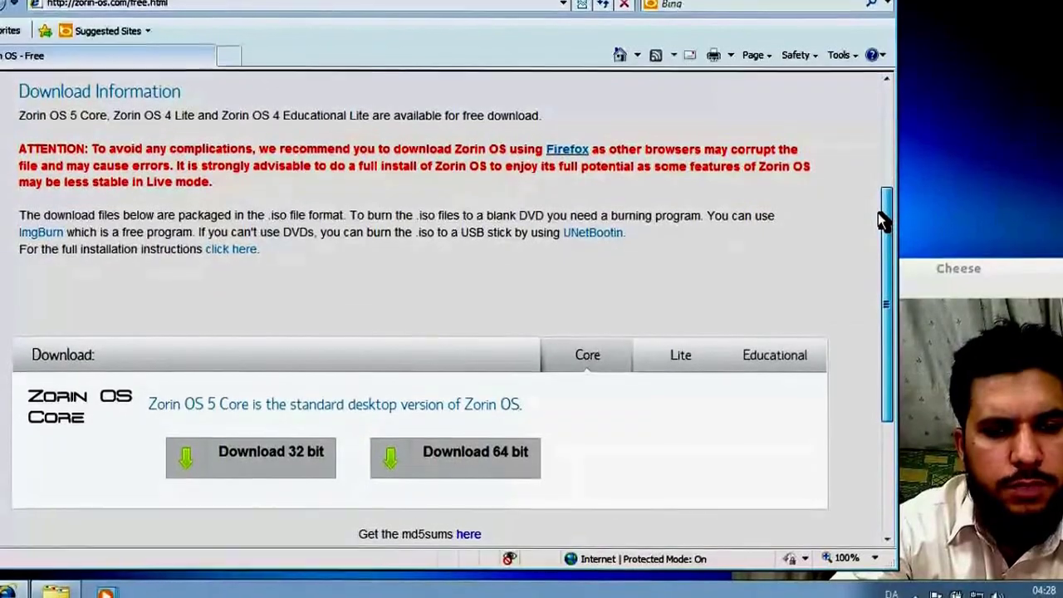
{"action": "left_click_drag", "start_coordinate": [878, 213], "coordinate": [875, 233]}
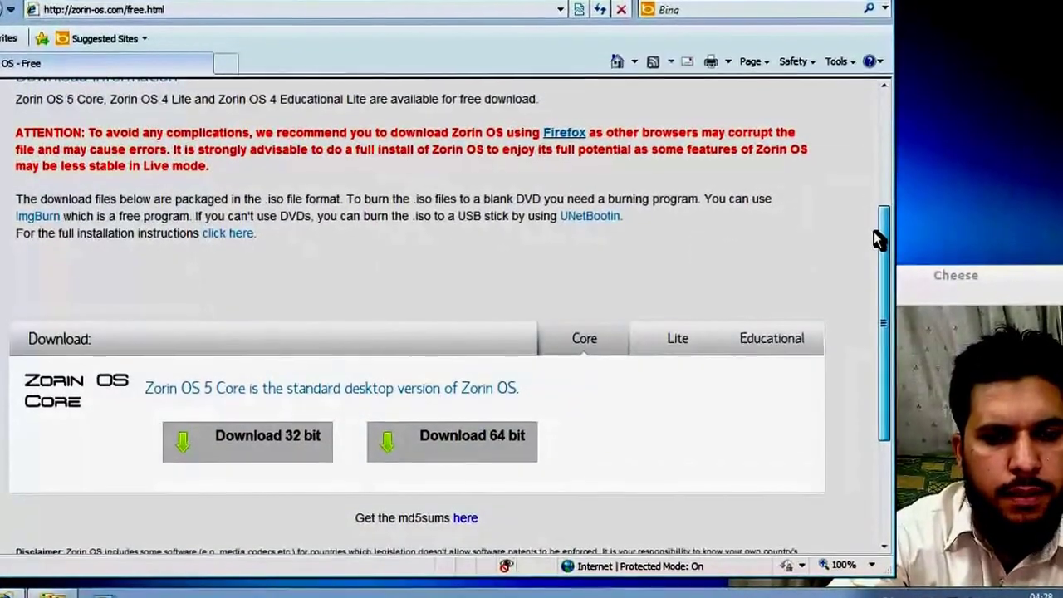
{"action": "mouse_move", "coordinate": [880, 239]}
{"action": "left_mouse_down"}
{"action": "mouse_move", "coordinate": [886, 276]}
{"action": "mouse_move", "coordinate": [908, 238]}
{"action": "mouse_move", "coordinate": [922, 155]}
{"action": "left_mouse_up"}
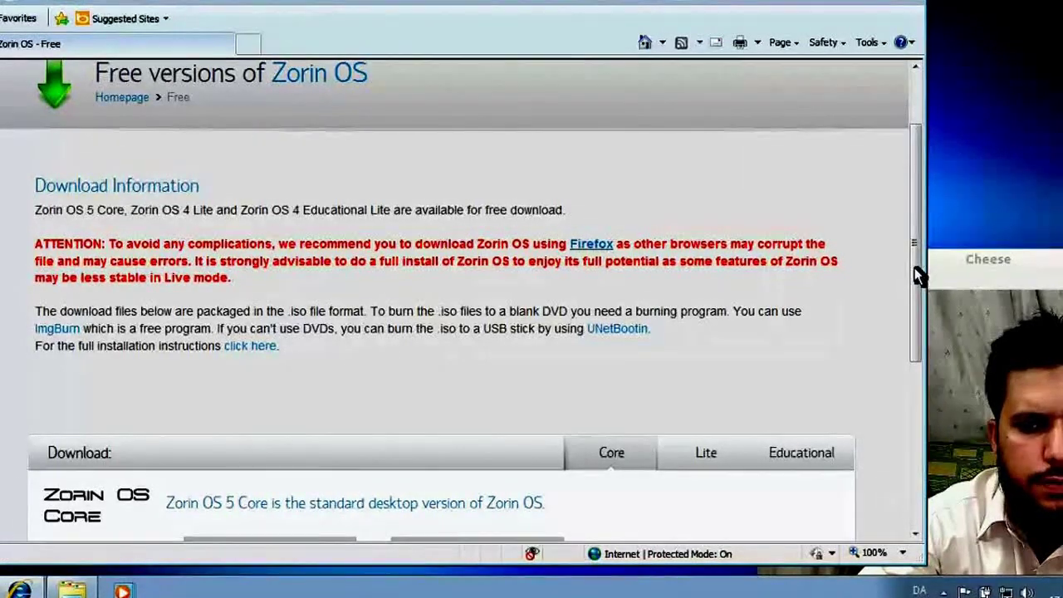
{"action": "left_click_drag", "start_coordinate": [914, 268], "coordinate": [896, 356]}
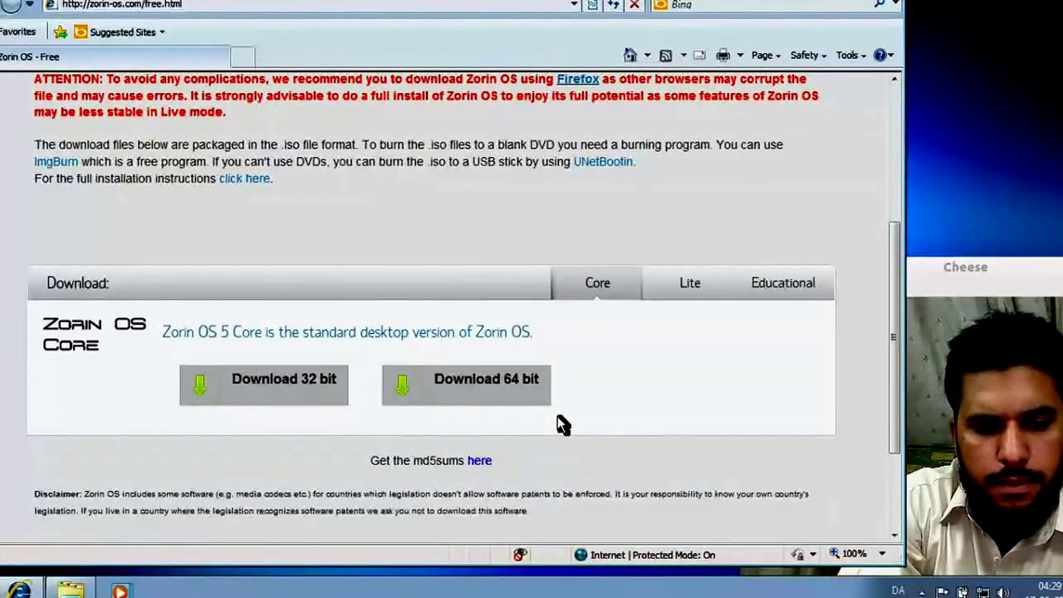
{"action": "left_click", "coordinate": [489, 388]}
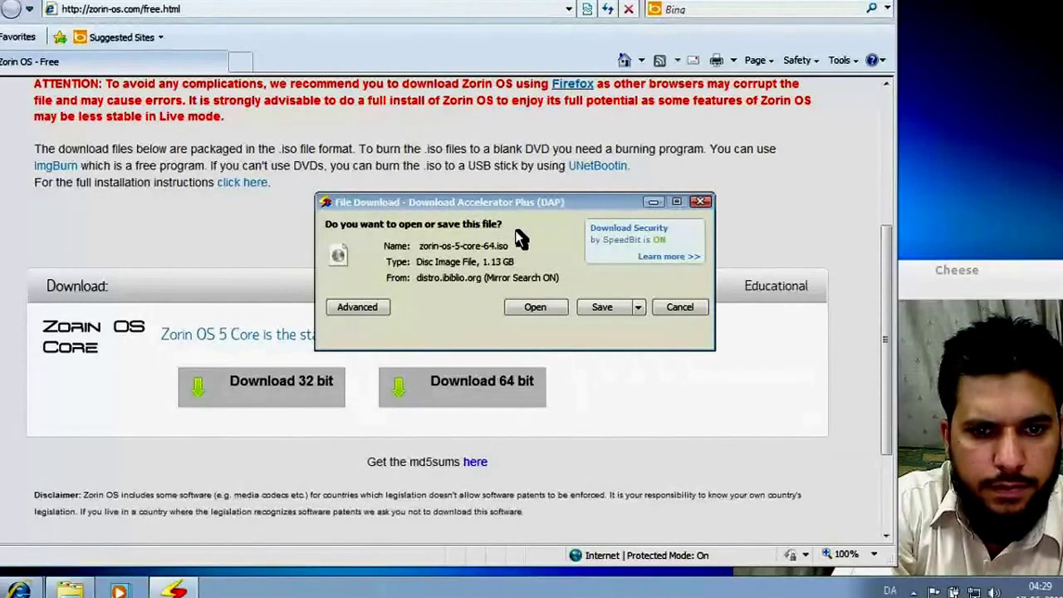
Step: Save zorin-os-5-core-64.iso into the My DAP Downloads folder
{"action": "left_click", "coordinate": [613, 316]}
{"action": "left_click", "coordinate": [602, 308]}
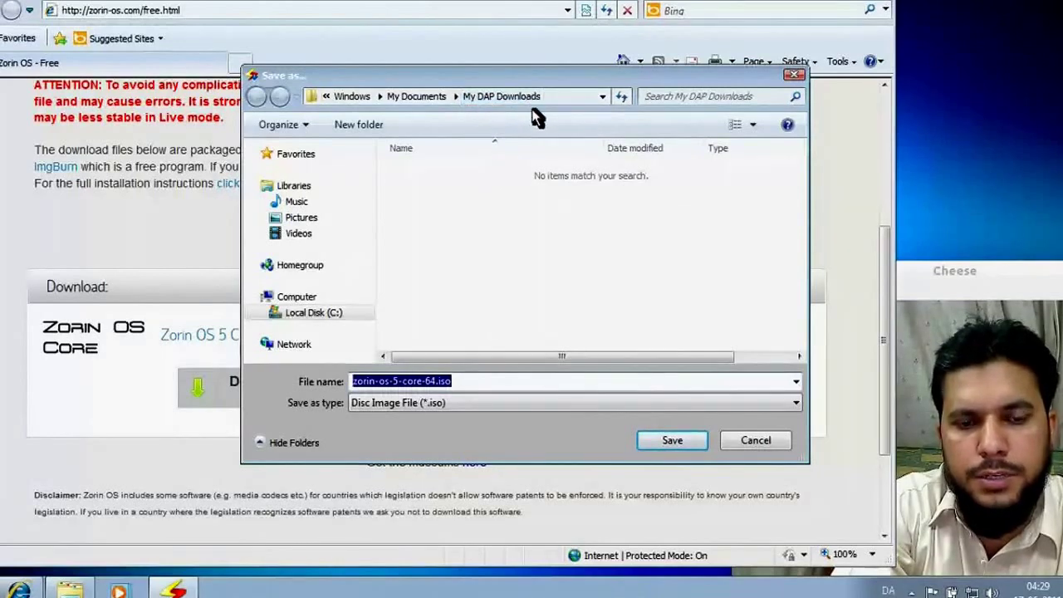
{"action": "left_click", "coordinate": [656, 442]}
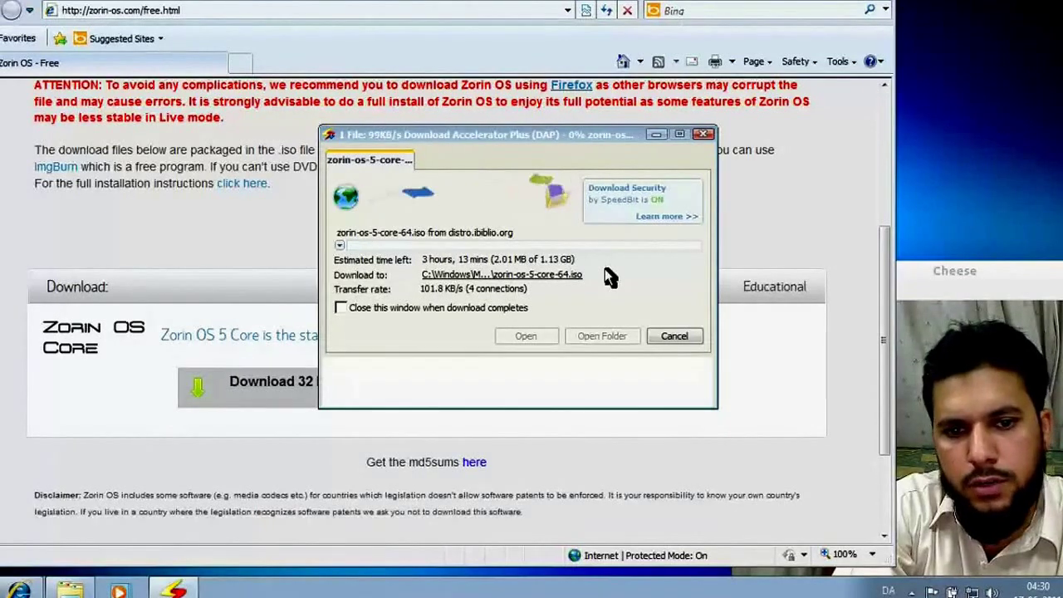
Step: Pause the Zorin ISO download and bring up the Downloads folder from the taskbar
{"action": "left_click", "coordinate": [678, 335]}
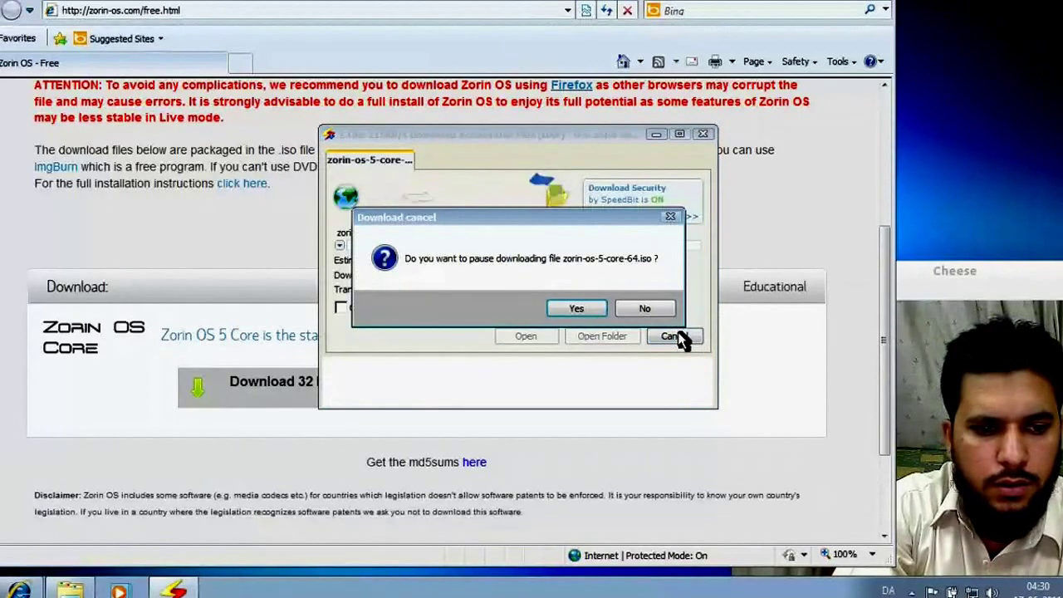
{"action": "left_click", "coordinate": [582, 309]}
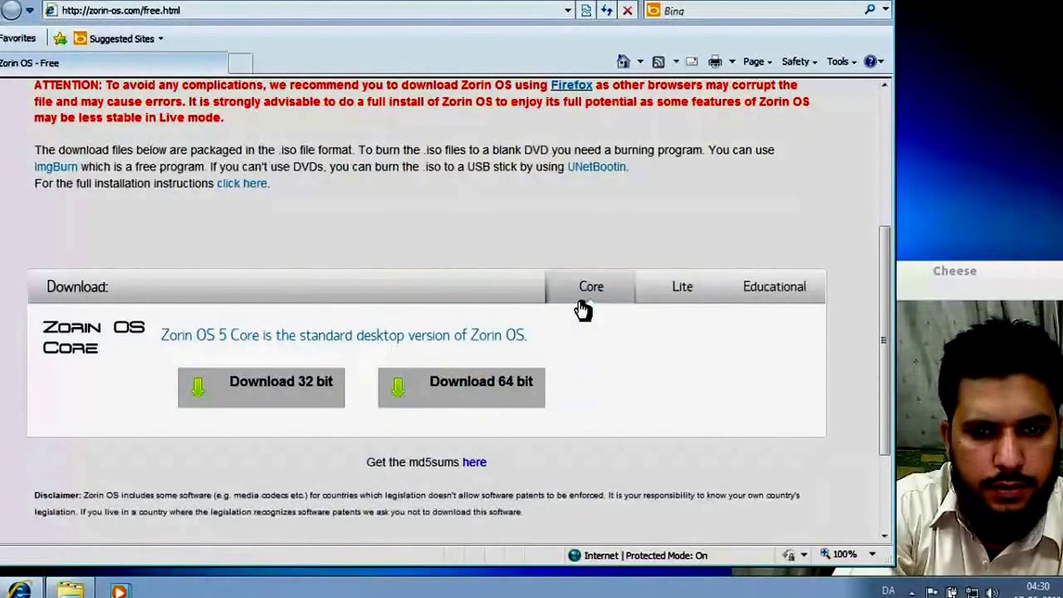
{"action": "left_click", "coordinate": [73, 590]}
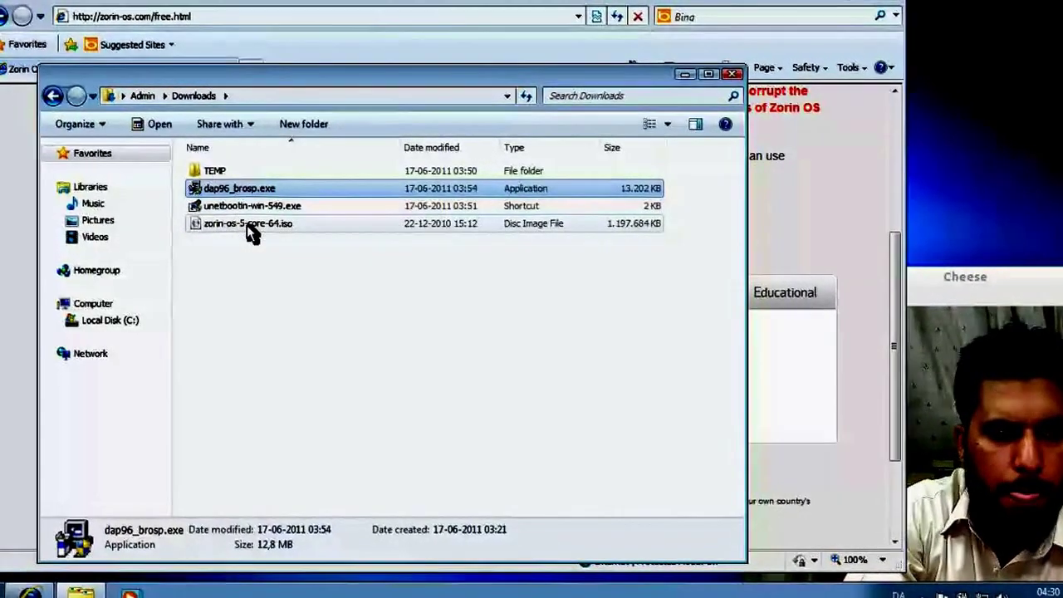
Step: Right-click zorin-os-5-core-64.iso in Downloads to show its actions
{"action": "right_click", "coordinate": [242, 229]}
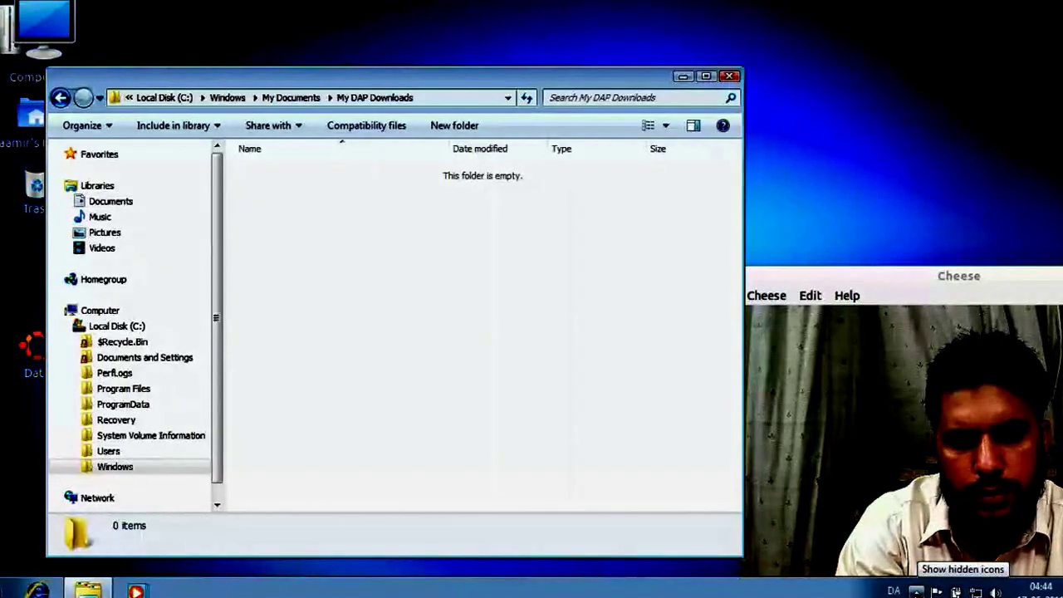
Step: Open Download Accelerator Plus from the tray, resume the Zorin ISO download, then pause it again
{"action": "left_click", "coordinate": [915, 592]}
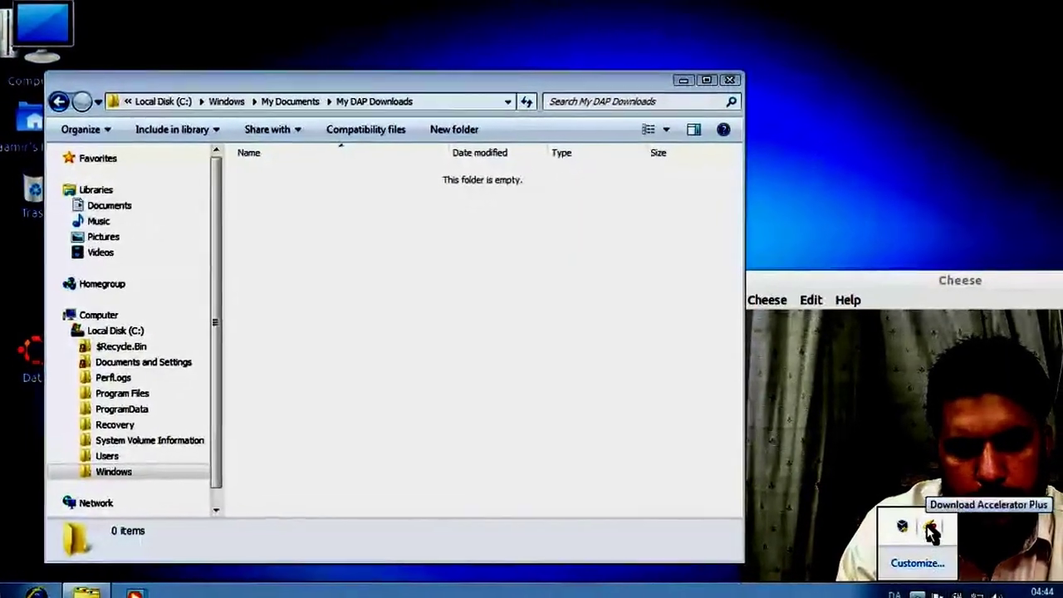
{"action": "left_click", "coordinate": [939, 524]}
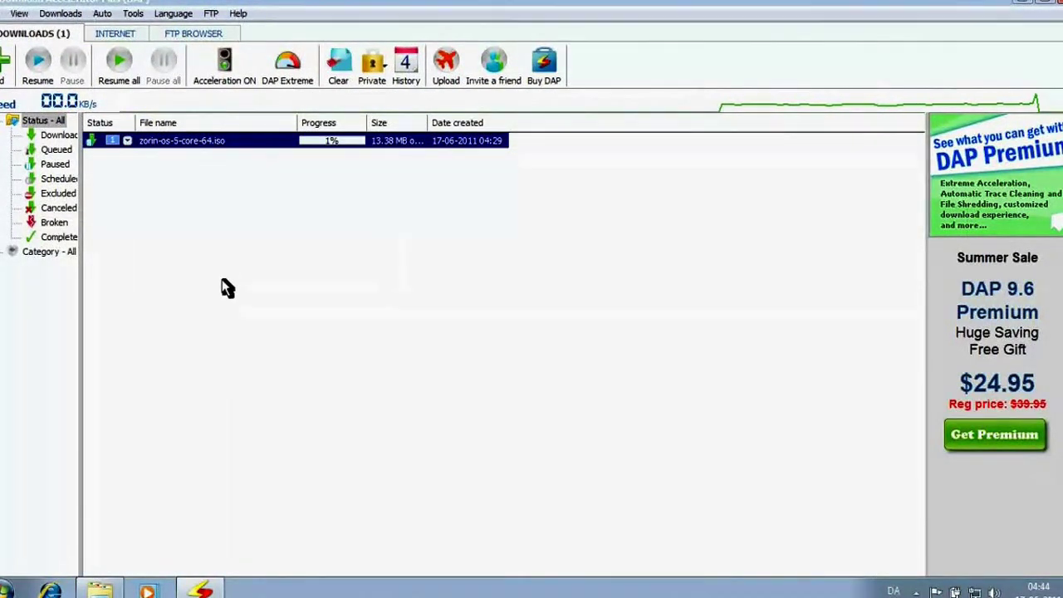
{"action": "right_click", "coordinate": [214, 146]}
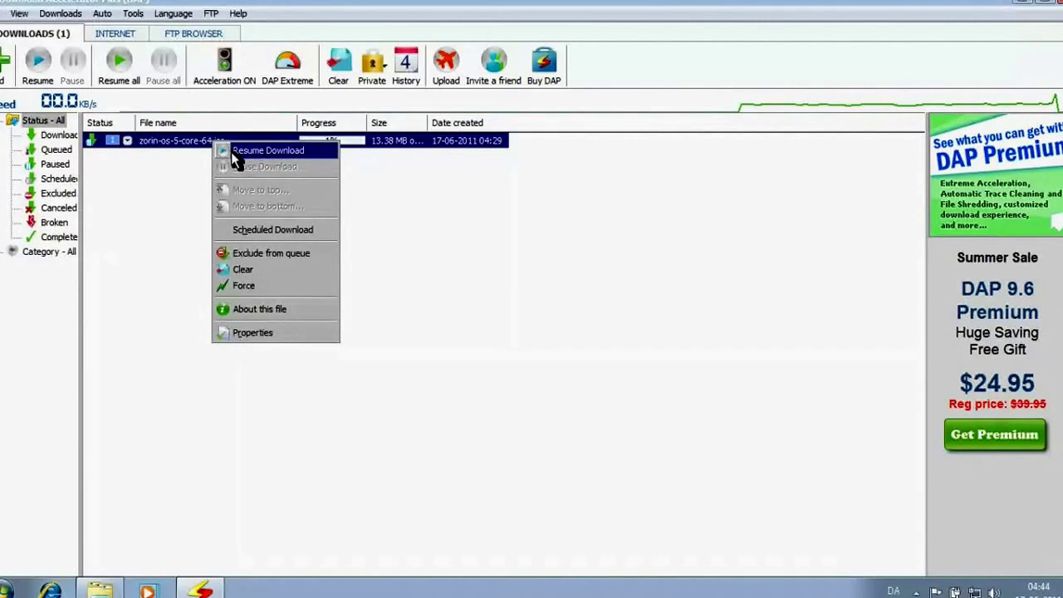
{"action": "left_click", "coordinate": [231, 152]}
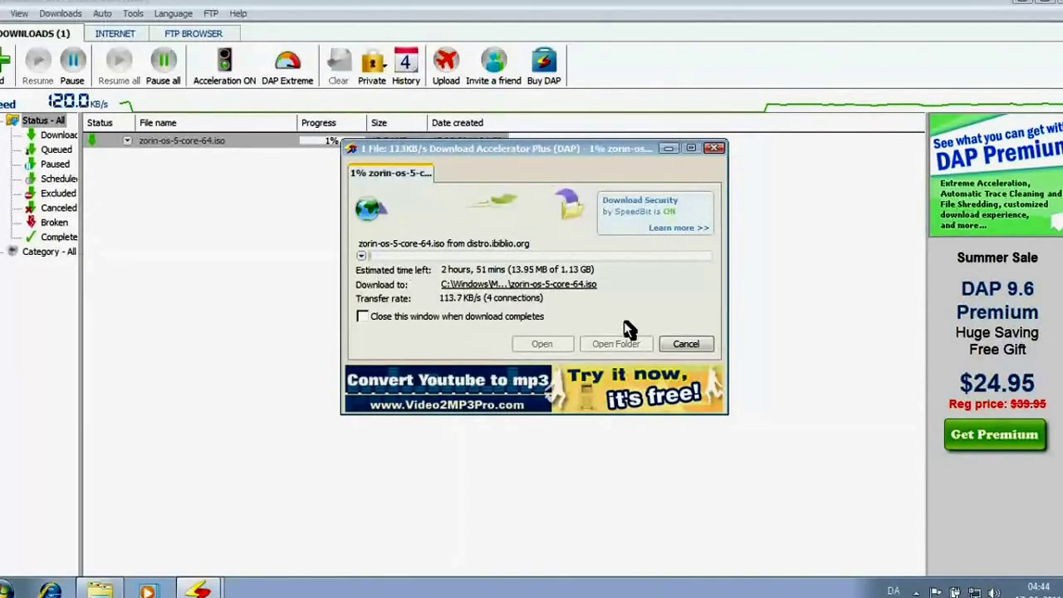
{"action": "left_click", "coordinate": [686, 344]}
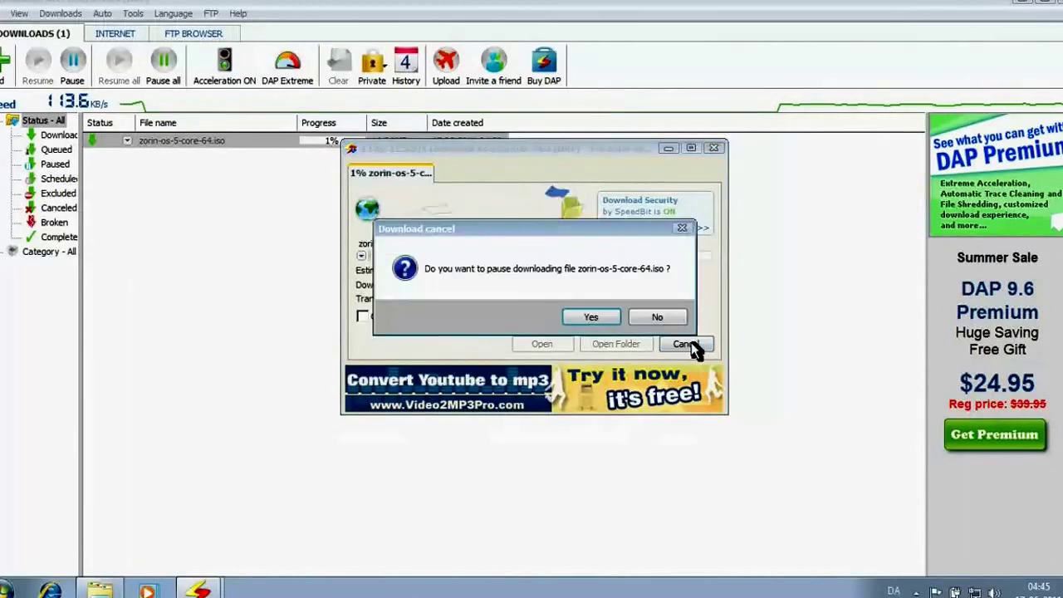
{"action": "left_click", "coordinate": [590, 316]}
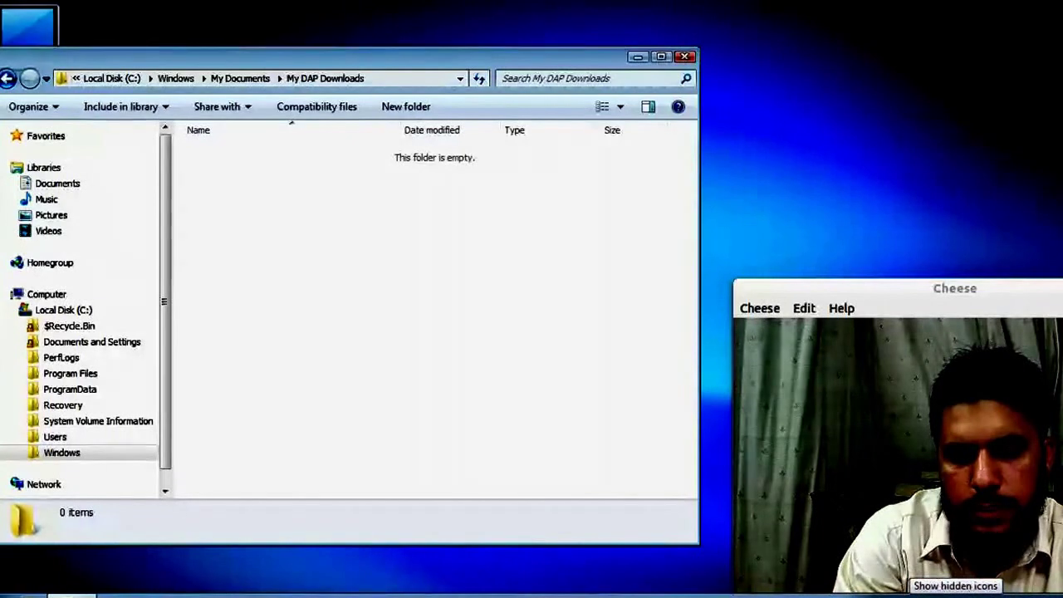
Step: Untick 'Launch DAP on Windows startup' in the Download Accelerator Plus options and close them
{"action": "left_click", "coordinate": [914, 595]}
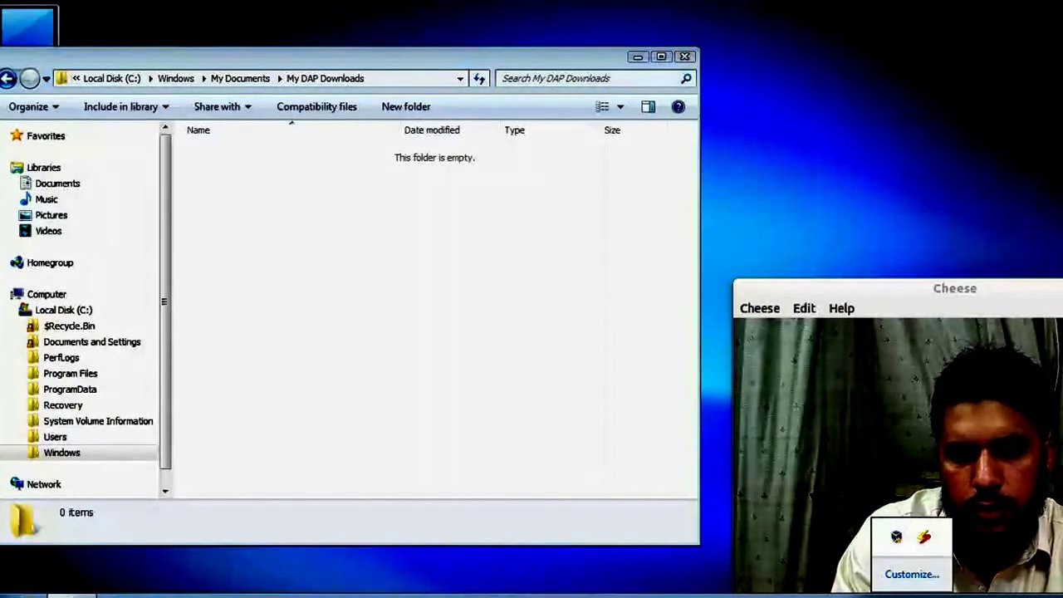
{"action": "right_click", "coordinate": [927, 539]}
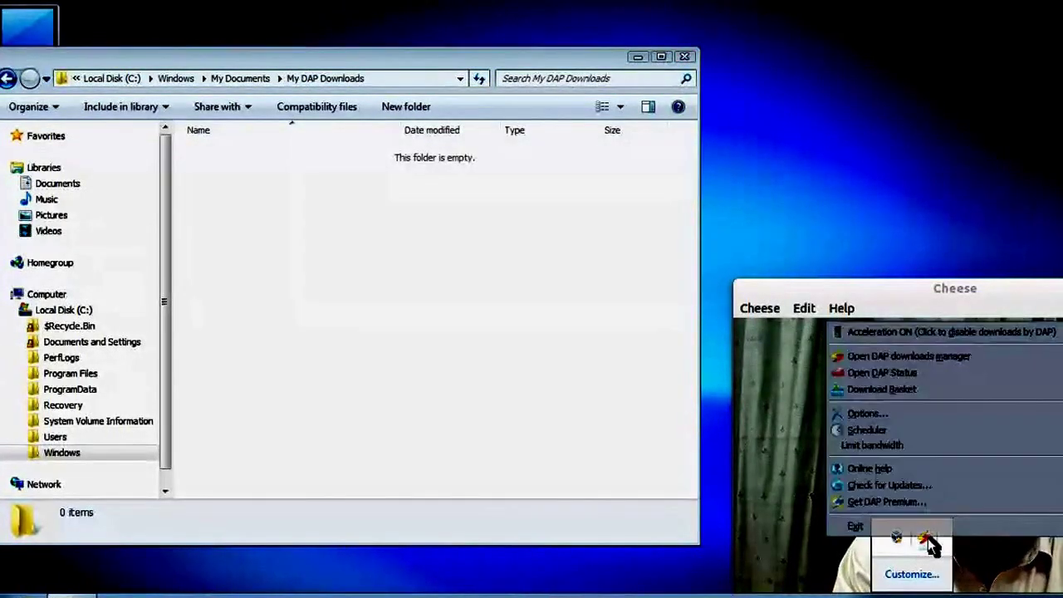
{"action": "left_click", "coordinate": [862, 411]}
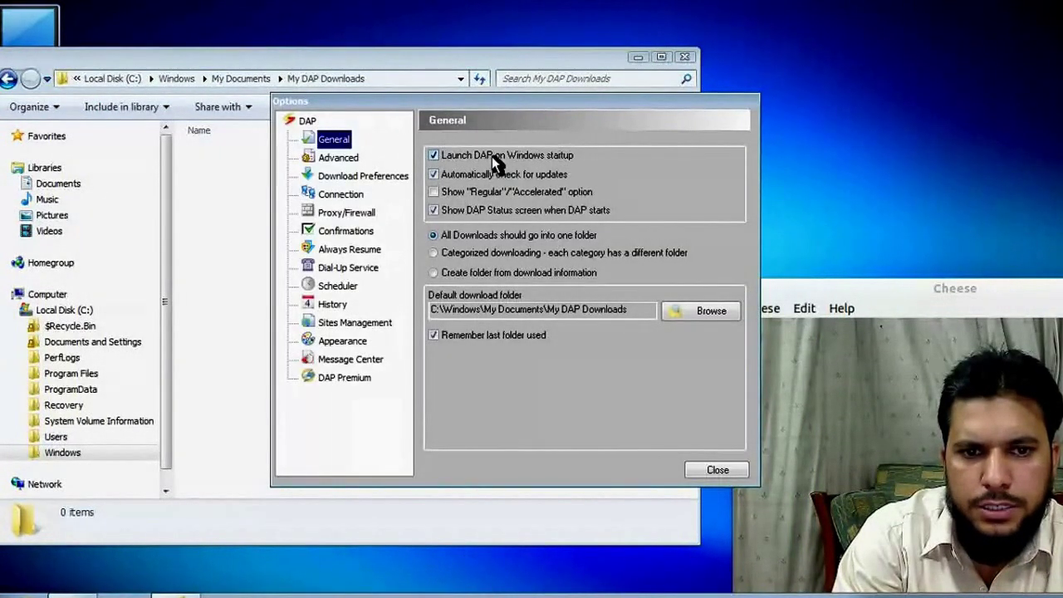
{"action": "left_click", "coordinate": [434, 156]}
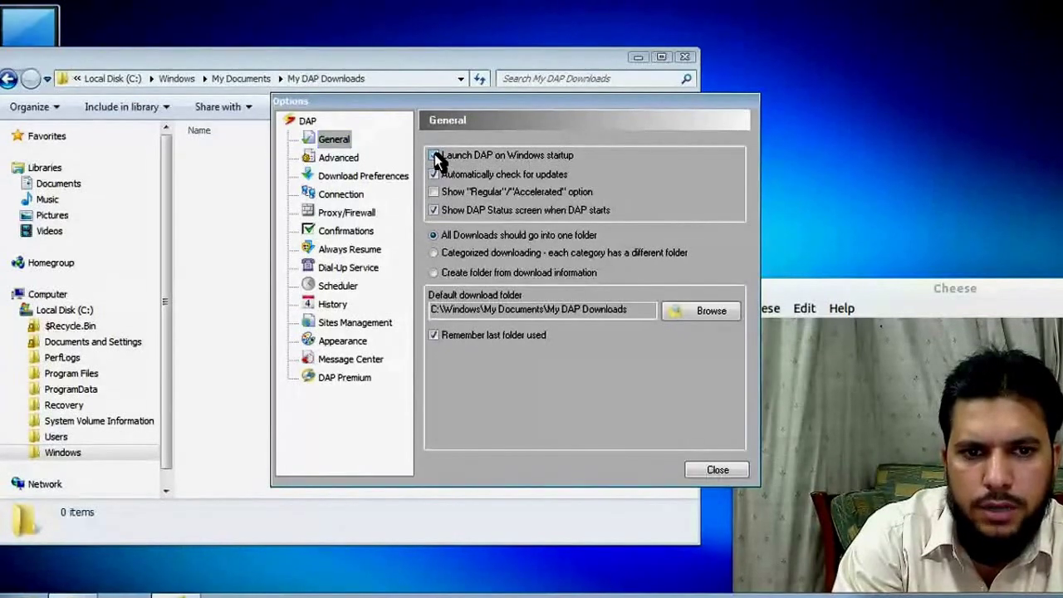
{"action": "left_click", "coordinate": [716, 471]}
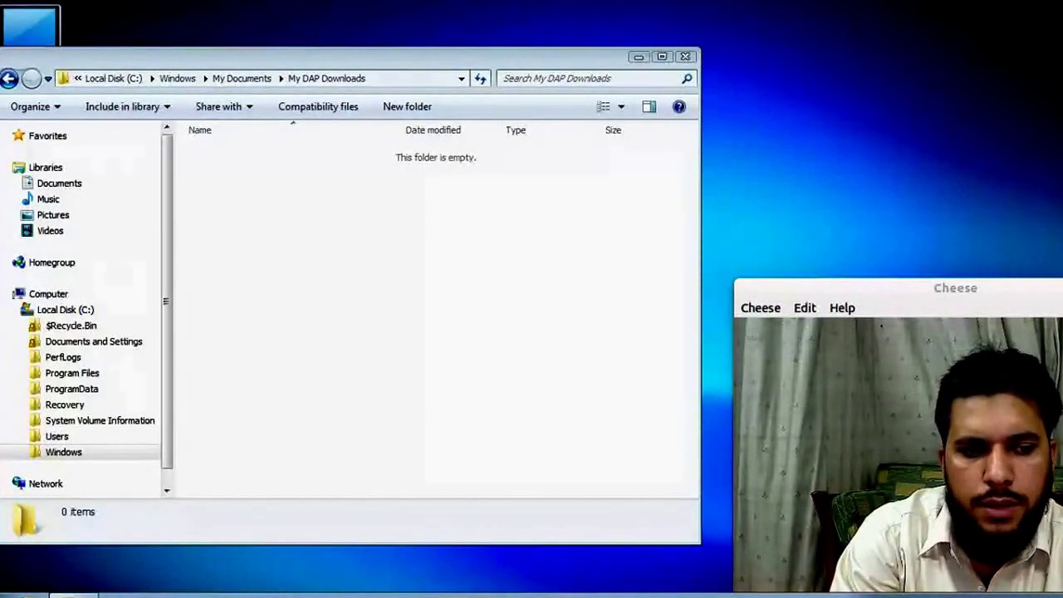
{"action": "left_click", "coordinate": [12, 591]}
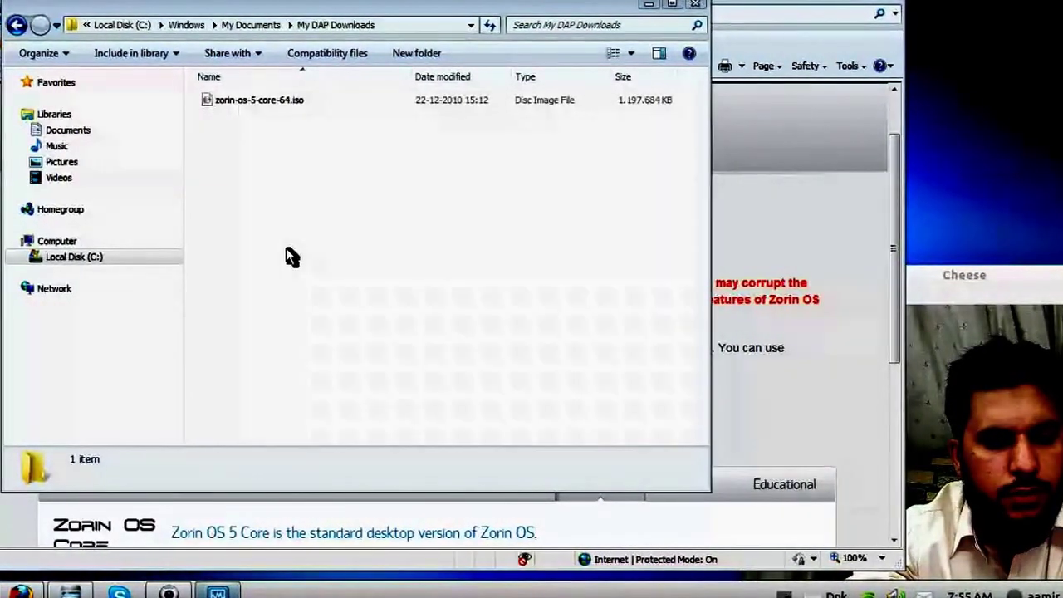
Step: Bring the 'Zorin OS - Free' Internet Explorer window back to the front
{"action": "left_click", "coordinate": [33, 591]}
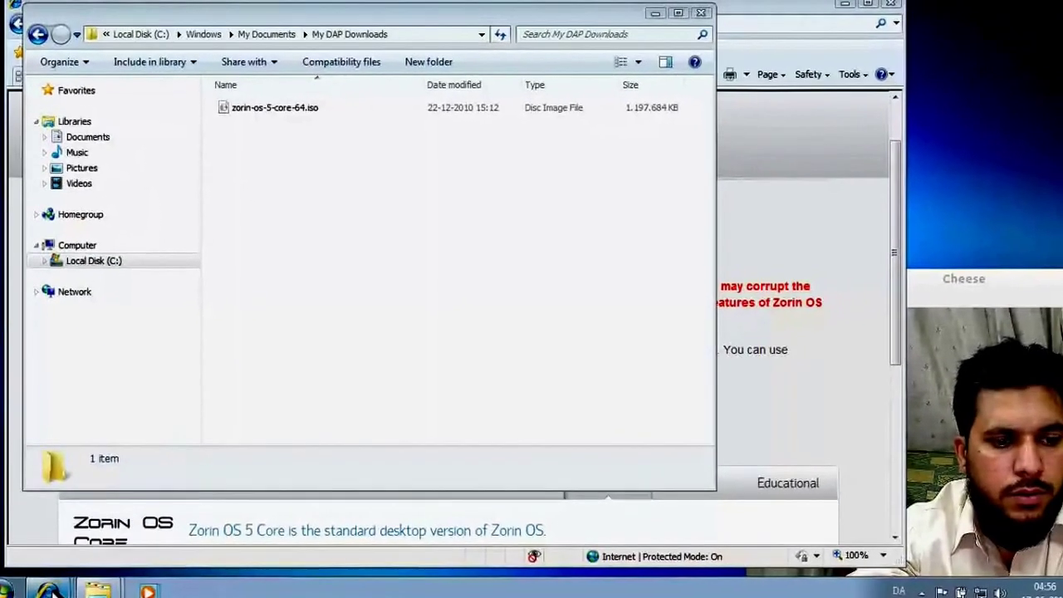
{"action": "mouse_move", "coordinate": [48, 591]}
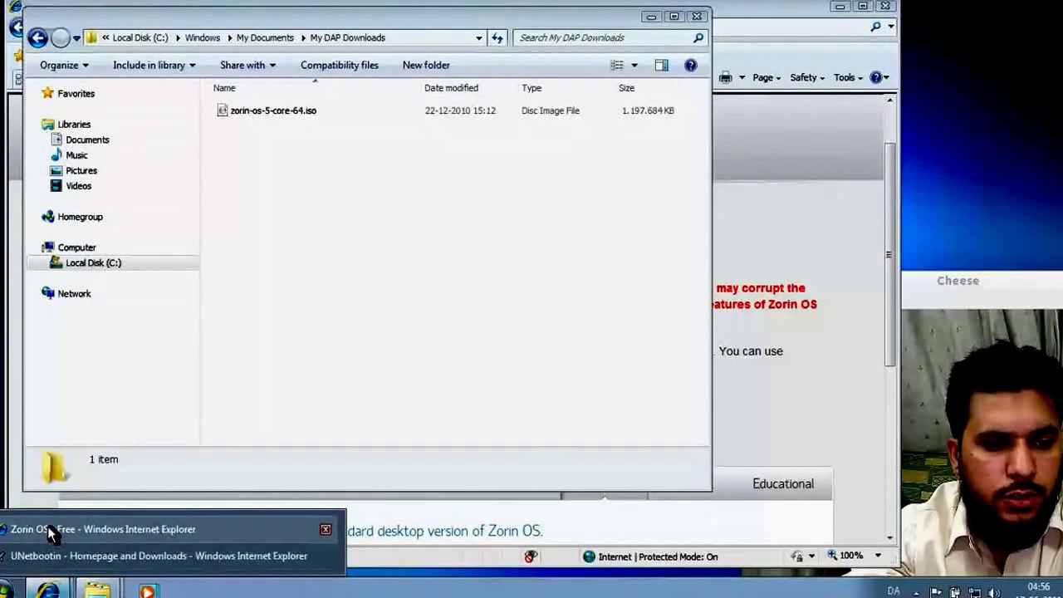
{"action": "left_click", "coordinate": [50, 531]}
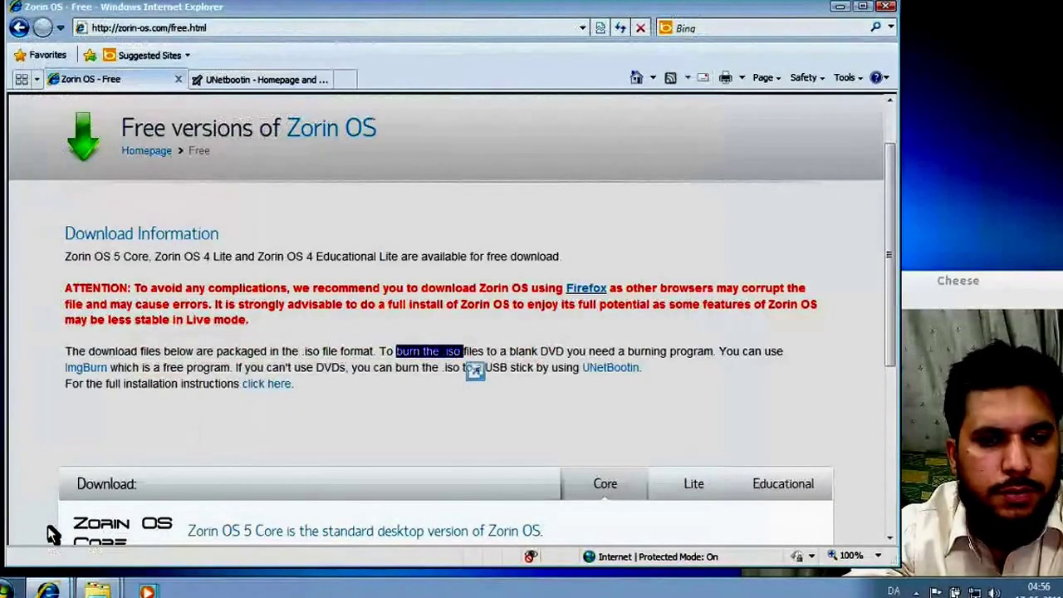
Step: Select and clear the .iso burning text, then switch to the 'UNetbootin - Homepage and Downloads' tab
{"action": "left_click", "coordinate": [556, 389]}
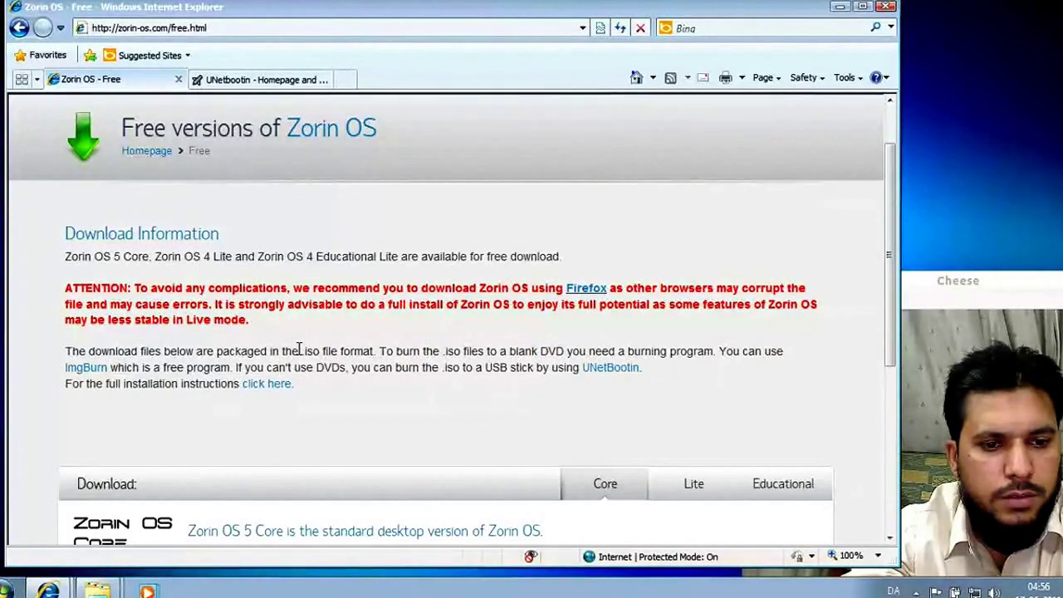
{"action": "left_click_drag", "start_coordinate": [301, 353], "coordinate": [316, 368]}
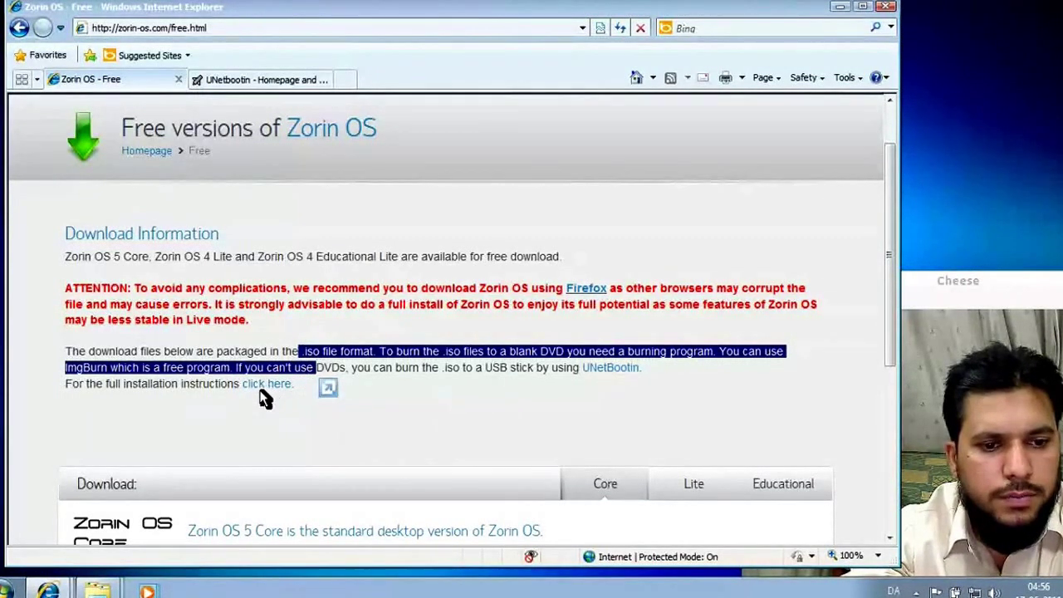
{"action": "left_click", "coordinate": [592, 385]}
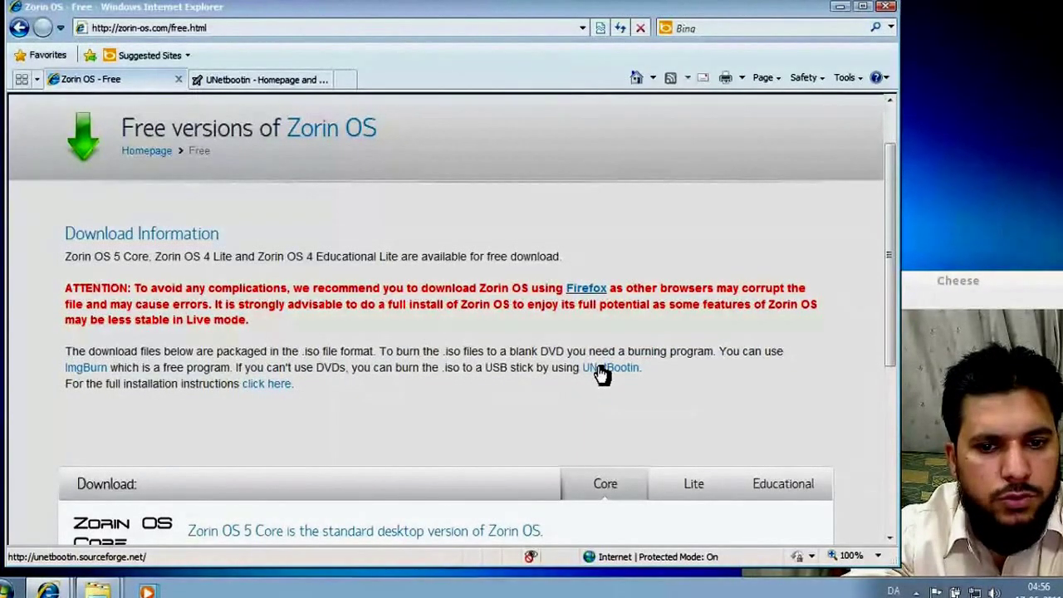
{"action": "left_click", "coordinate": [276, 86]}
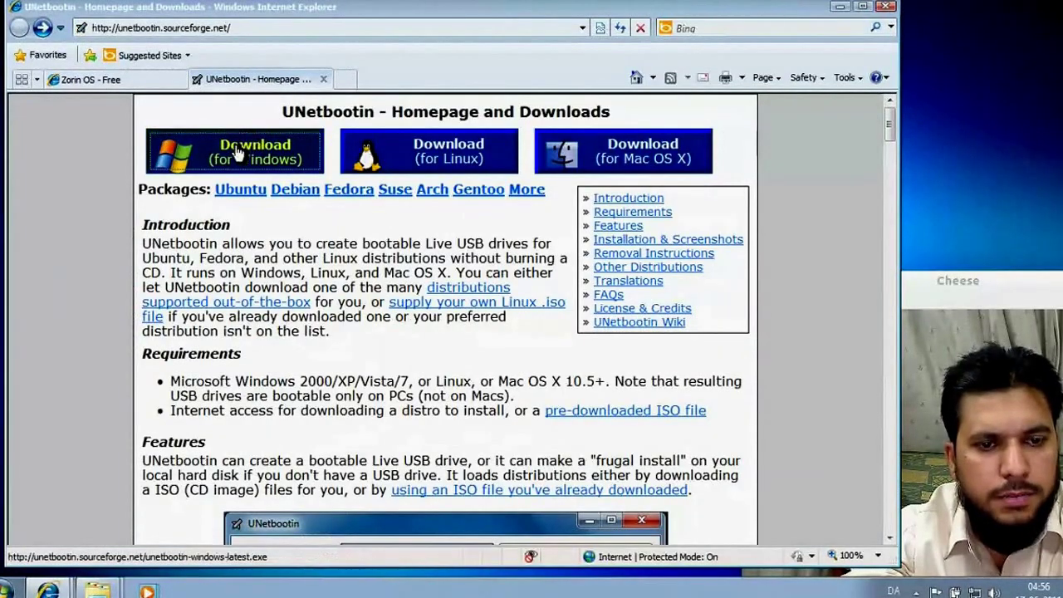
Step: Start the UNetbootin Windows download, reaching the SourceForge page for unetbootin-win-549.exe
{"action": "left_click", "coordinate": [231, 158]}
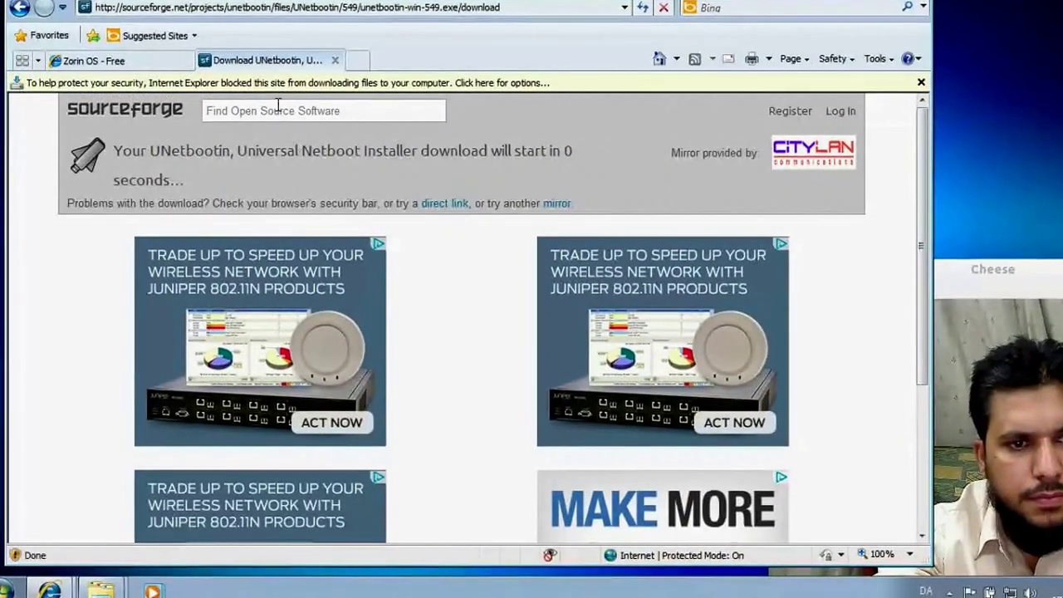
{"action": "left_click", "coordinate": [266, 86]}
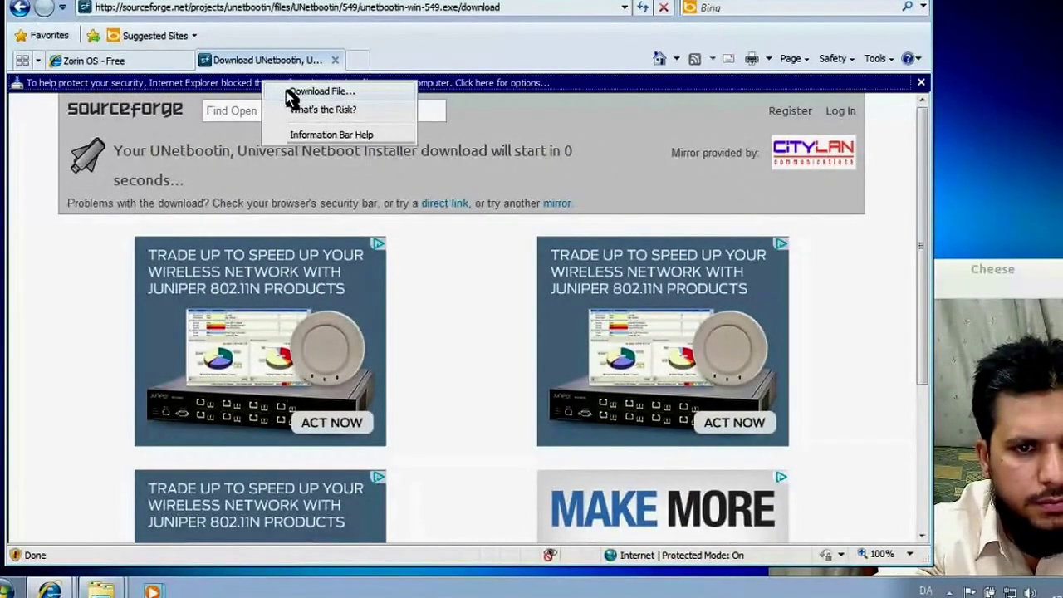
Step: Allow the blocked unetbootin-win-549.exe download, choose Save in DAP, then cancel the Save As
{"action": "left_click", "coordinate": [286, 91]}
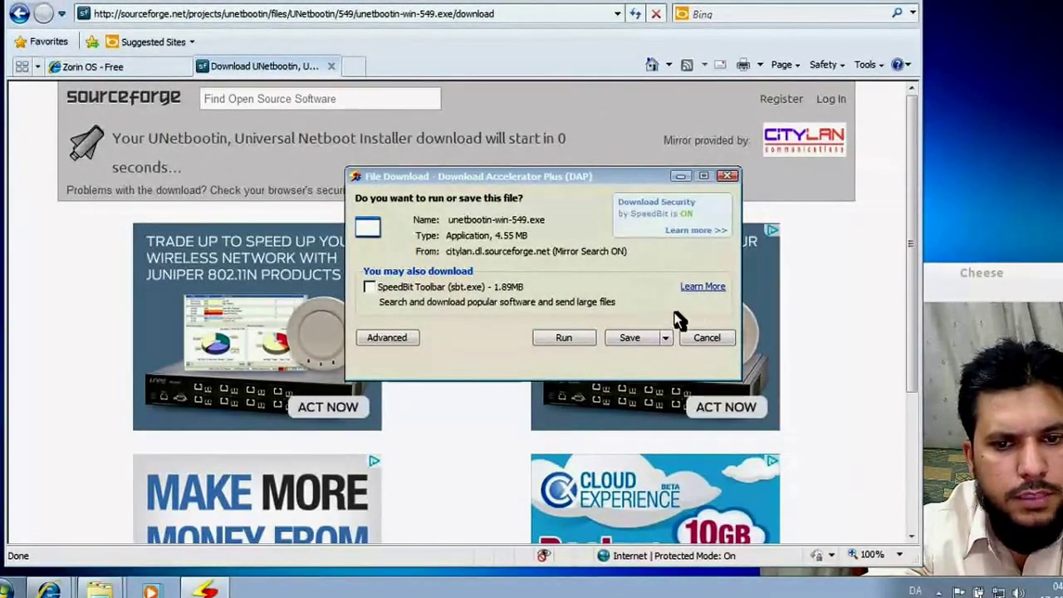
{"action": "left_click", "coordinate": [629, 343]}
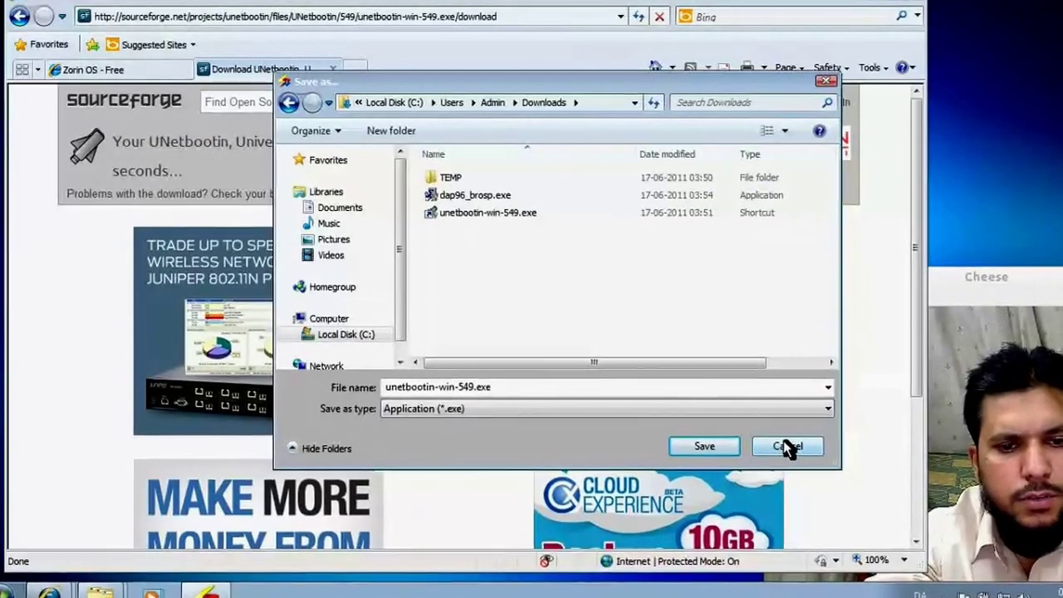
{"action": "left_click", "coordinate": [788, 448]}
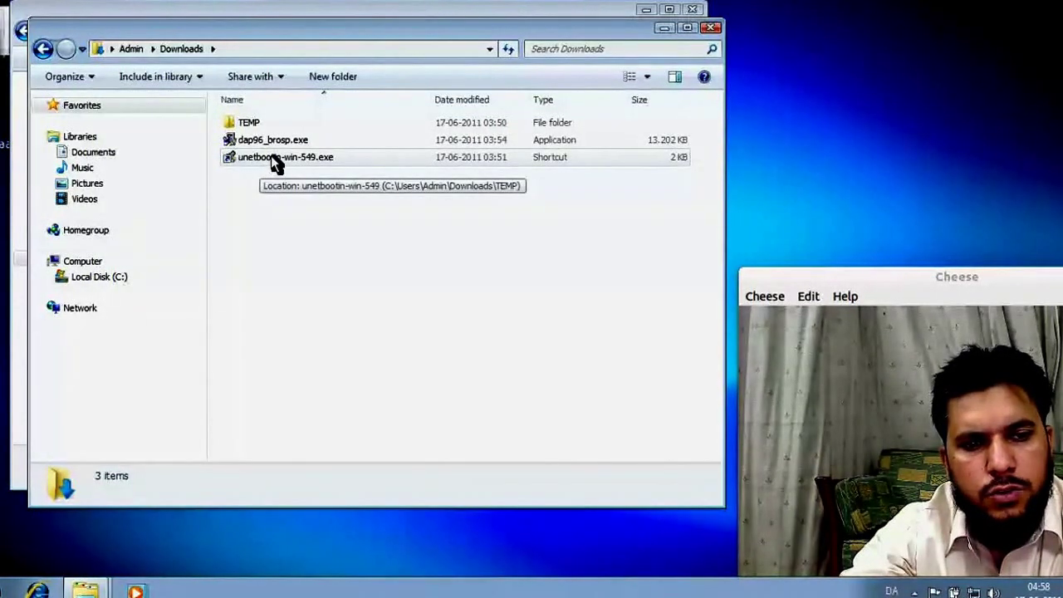
Step: Run unetbootin-win-549.exe from Downloads and approve the User Account Control prompt
{"action": "double_click", "coordinate": [270, 156]}
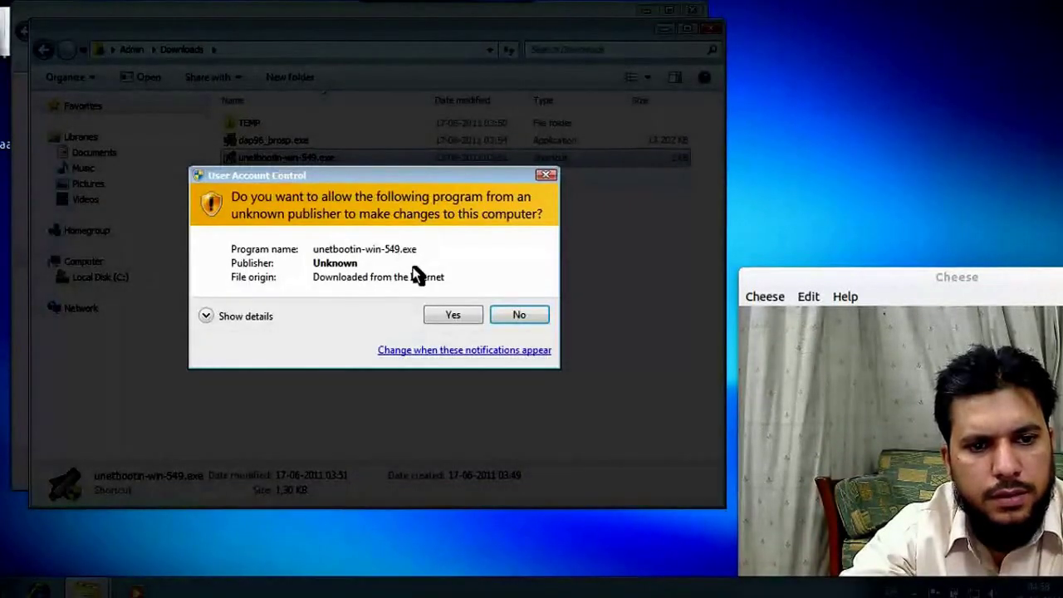
{"action": "left_click", "coordinate": [458, 316]}
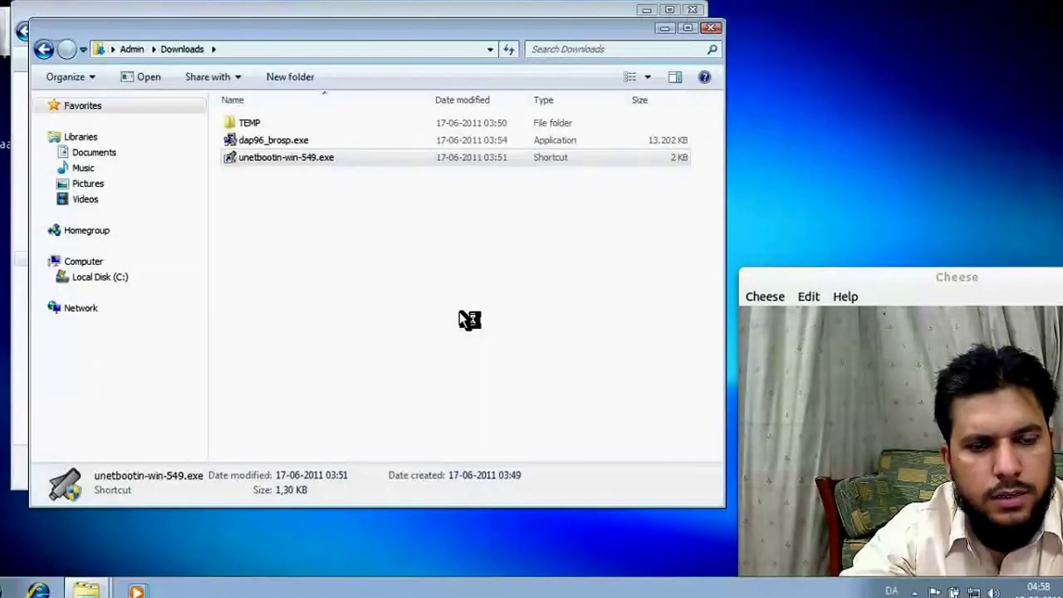